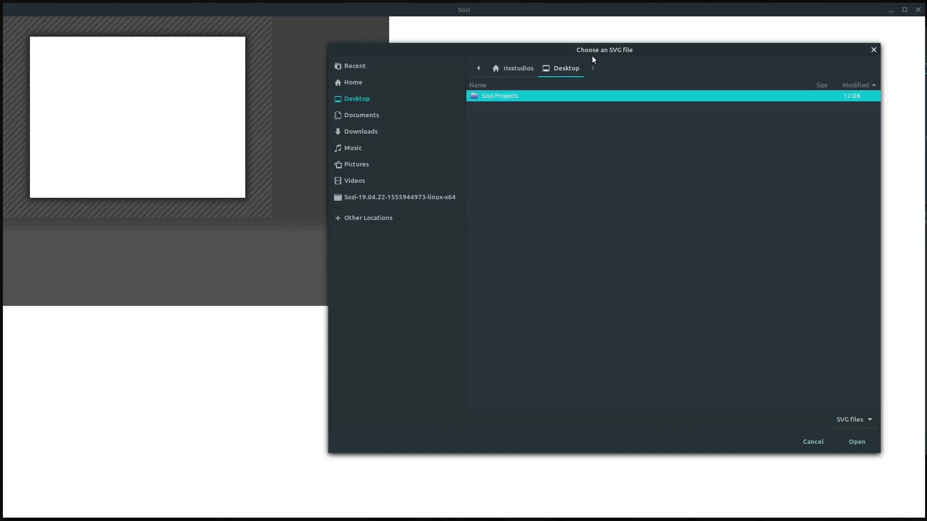
Cancel Sozi's SVG file chooser and open CyprotDrawings1.svg from Sozi Projects in Inkscape
drag(602, 51, 588, 52)
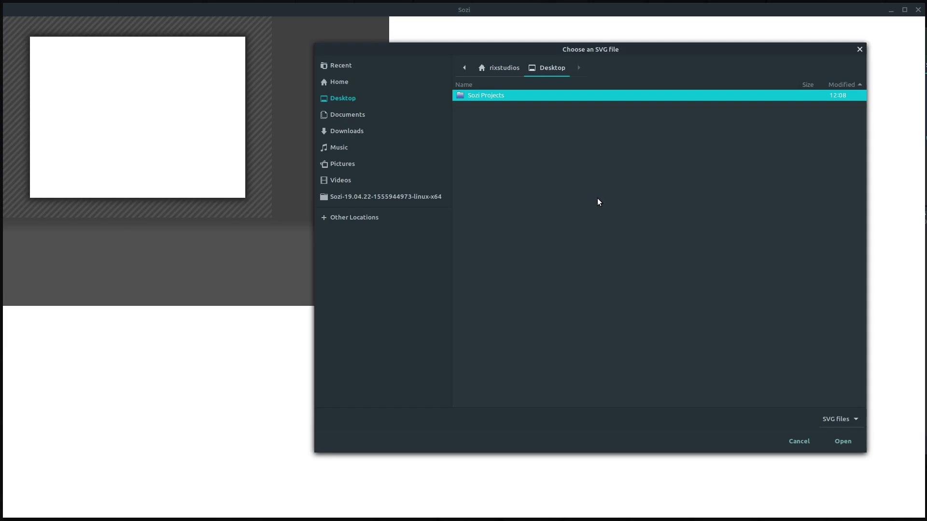
drag(597, 65, 593, 88)
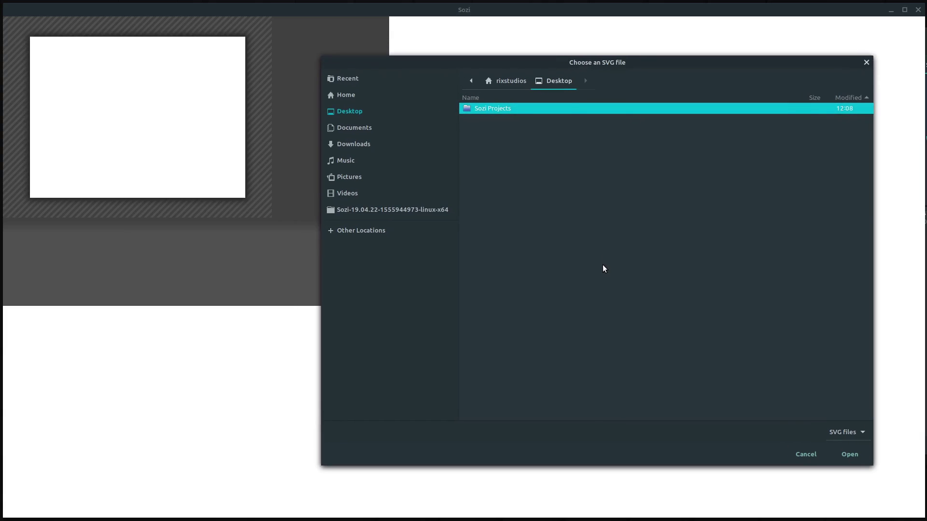
drag(544, 60, 539, 62)
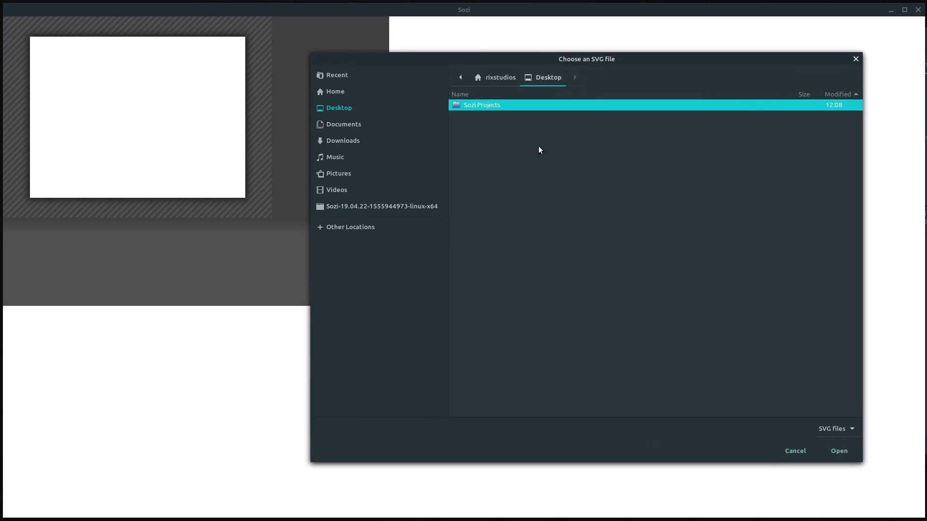
click(794, 452)
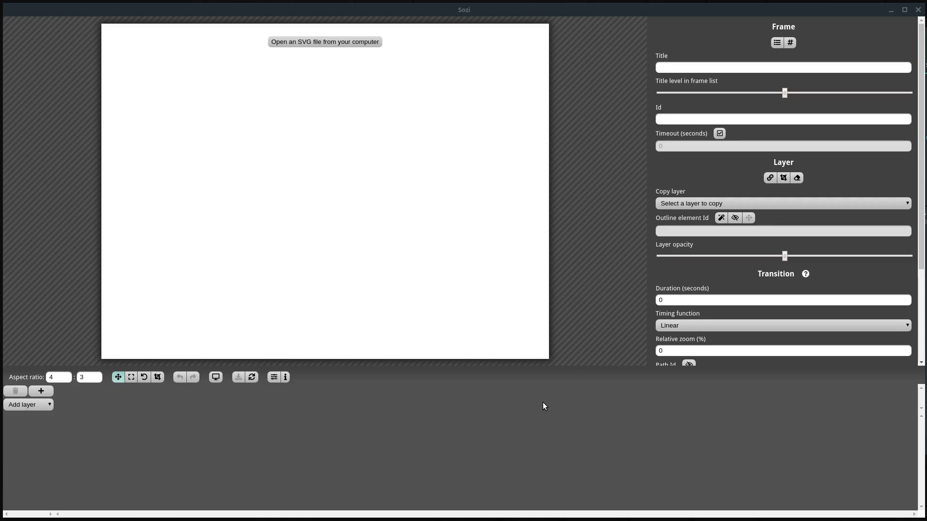
key(alt+Tab)
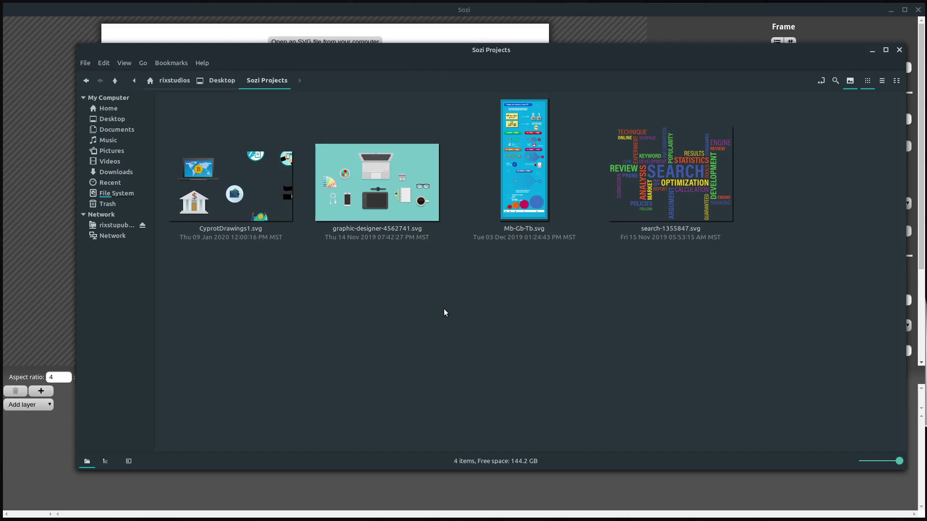
double_click(235, 234)
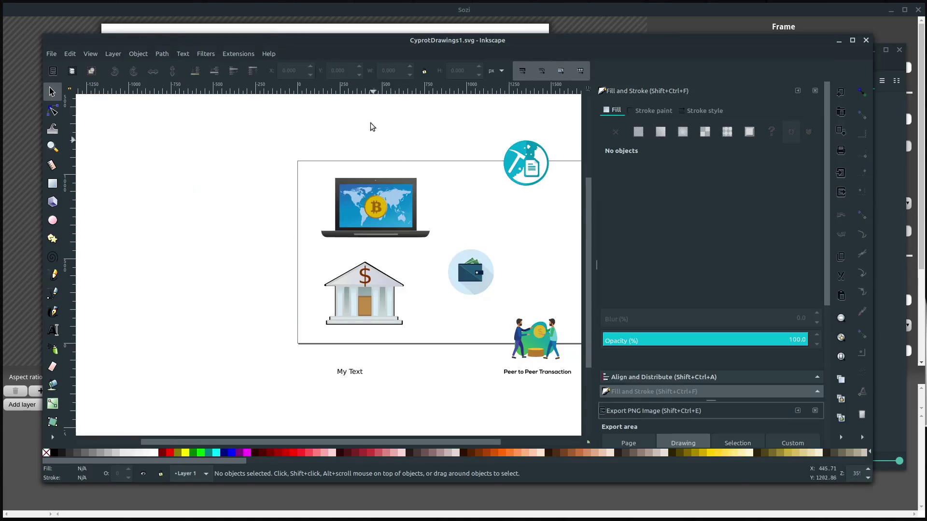
Nudge the laptop up-left and move the My Text label beside the bank, typing into it
mouse_move(414, 38)
mouse_down()
mouse_move(358, 29)
mouse_move(401, 33)
mouse_up()
click(366, 202)
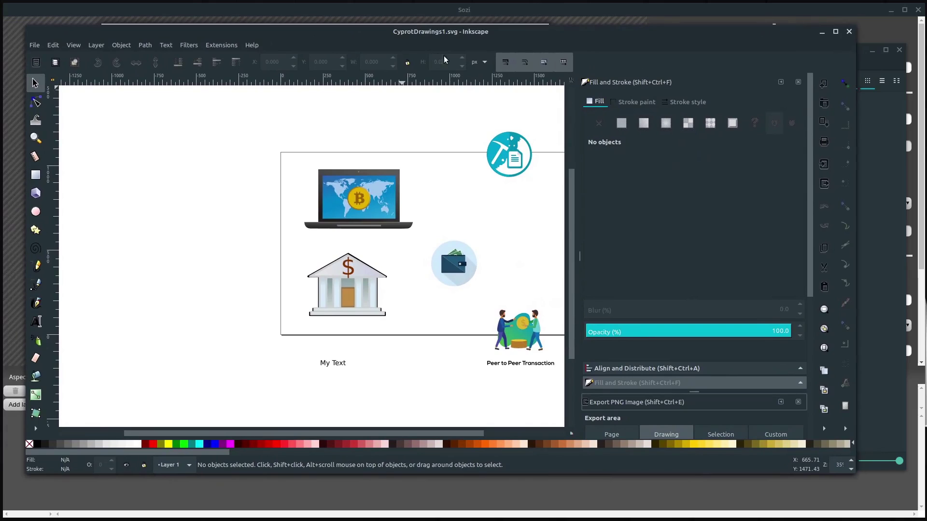
mouse_move(366, 202)
mouse_down()
mouse_move(228, 201)
mouse_move(360, 199)
mouse_move(352, 198)
mouse_up()
click(335, 369)
drag(337, 368, 264, 261)
double_click(253, 258)
text(dfoshduioashiasu)
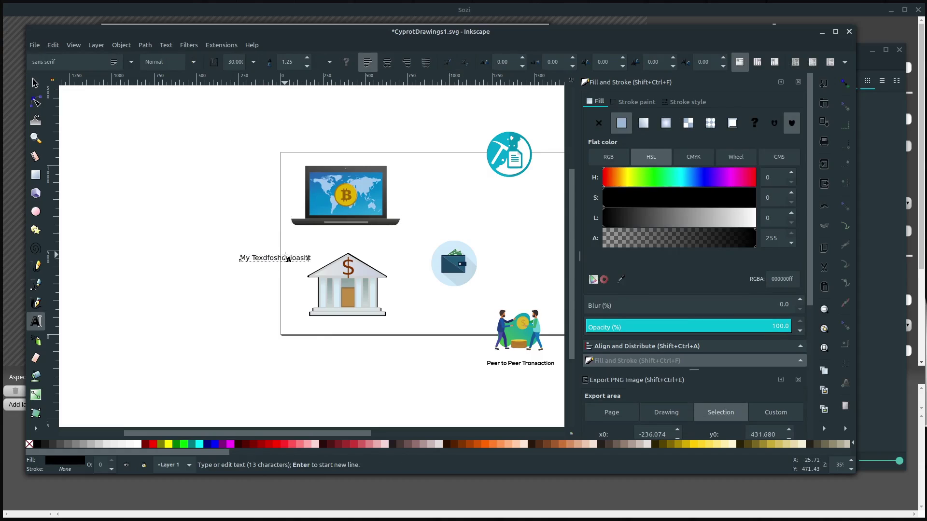
click(34, 83)
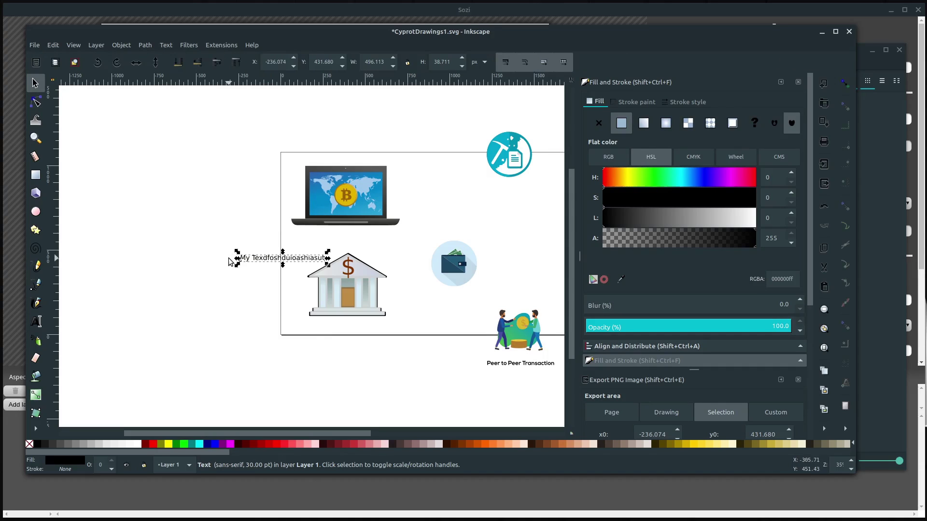
Minimize Inkscape, close the file manager, and bring up Sozi's SVG file chooser again
scroll(449, 299, right, 4)
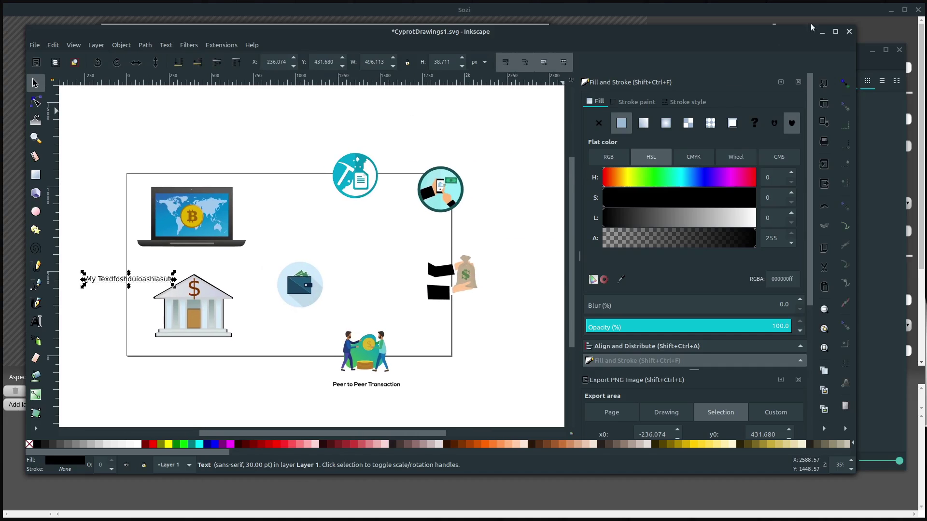
click(822, 33)
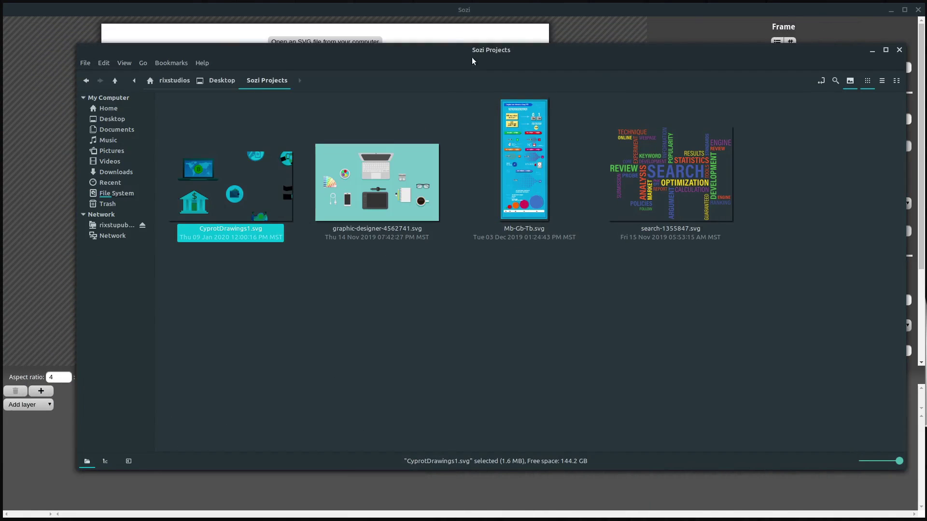
click(899, 50)
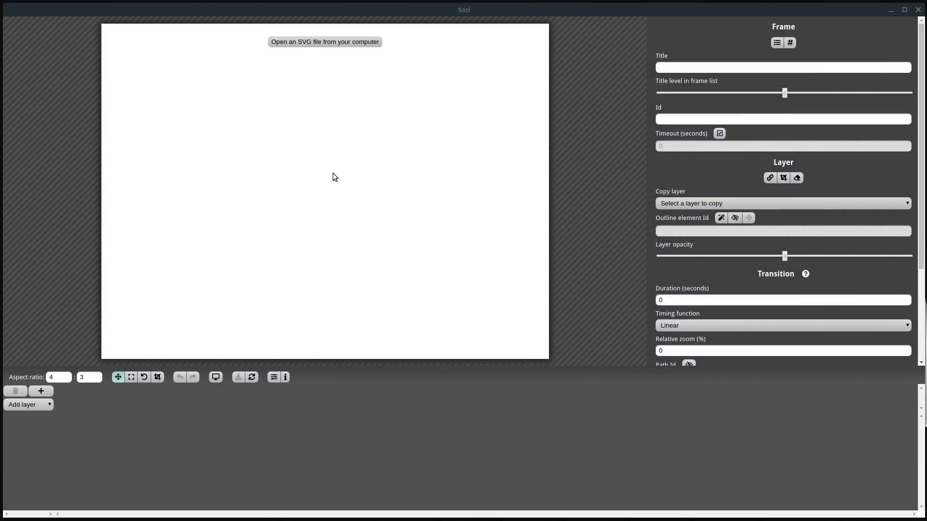
click(293, 43)
Open CyprotDrawings1.svg from Desktop > Sozi Projects in Sozi's file chooser
drag(649, 141, 472, 116)
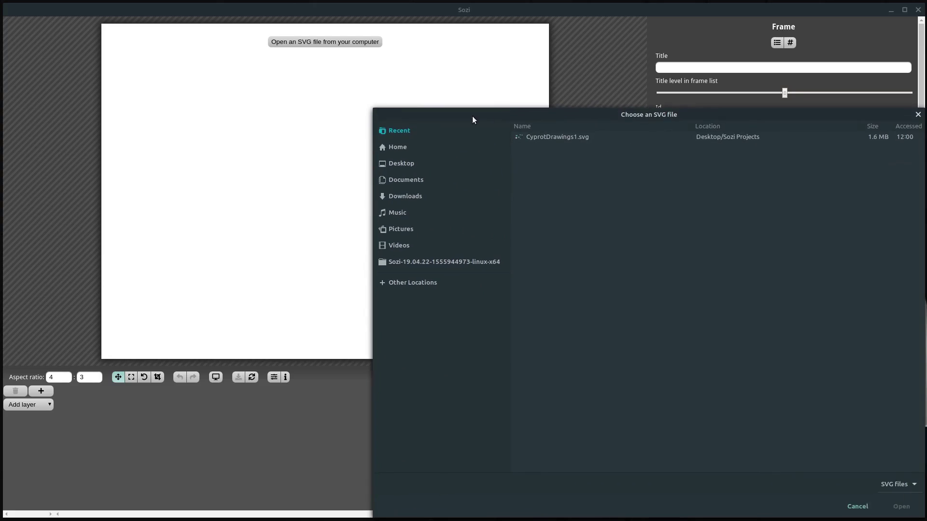
click(394, 165)
double_click(546, 164)
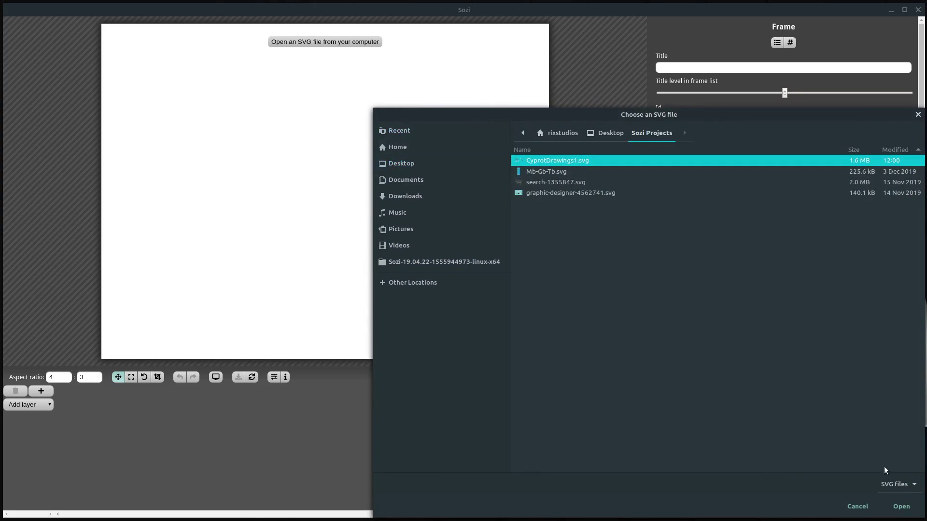
click(901, 507)
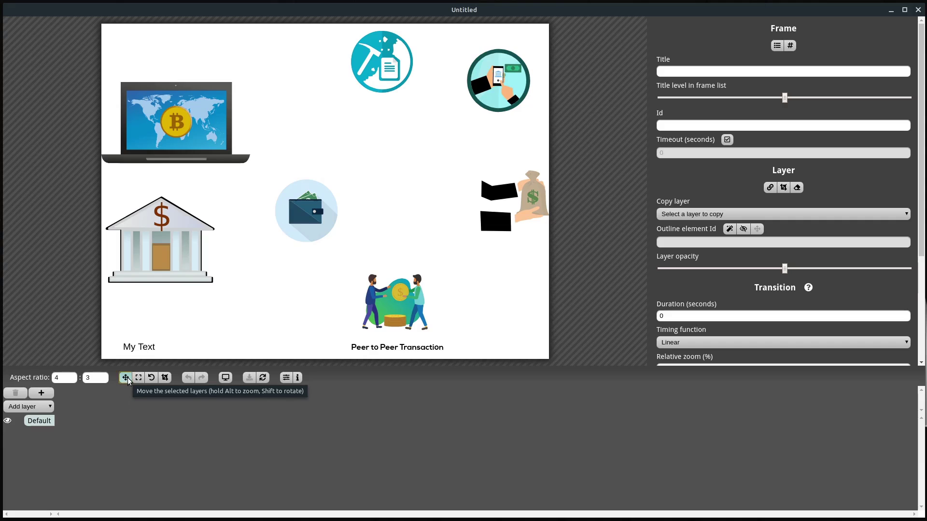
Pan and zoom the view into a centred close-up of the bitcoin laptop with its world-map screen
drag(268, 216, 343, 177)
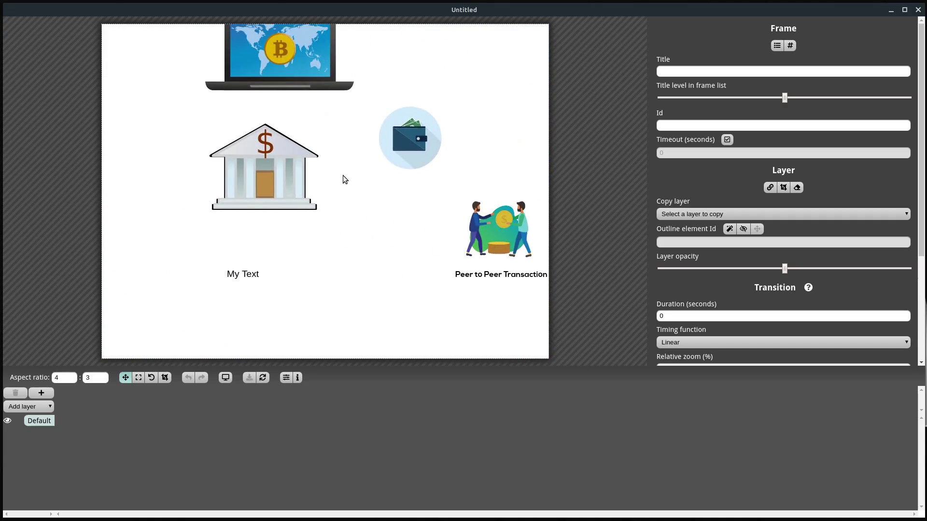
drag(290, 147, 340, 192)
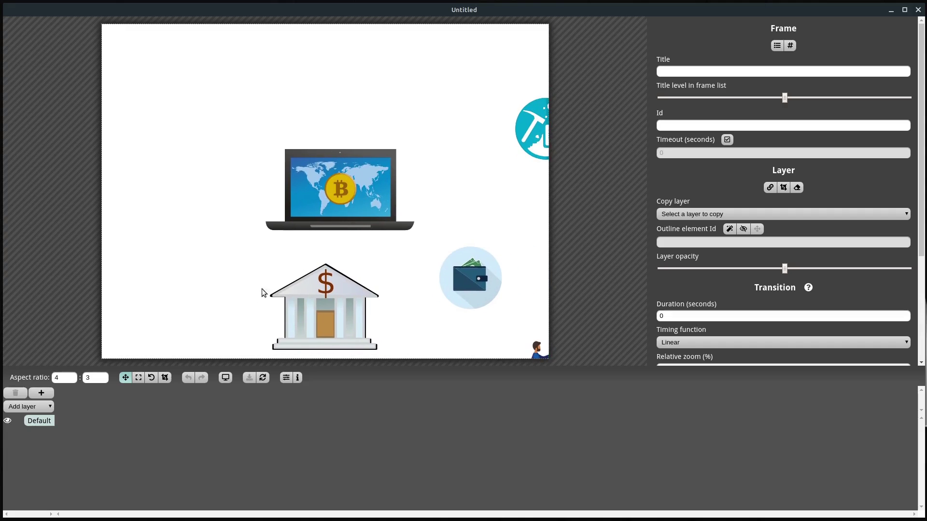
click(138, 379)
drag(323, 199, 311, 178)
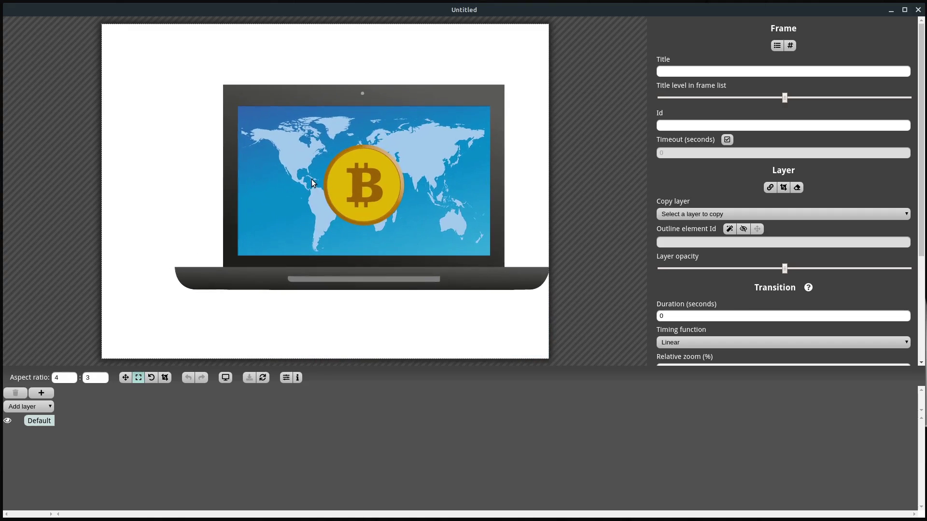
click(125, 379)
drag(416, 216, 377, 210)
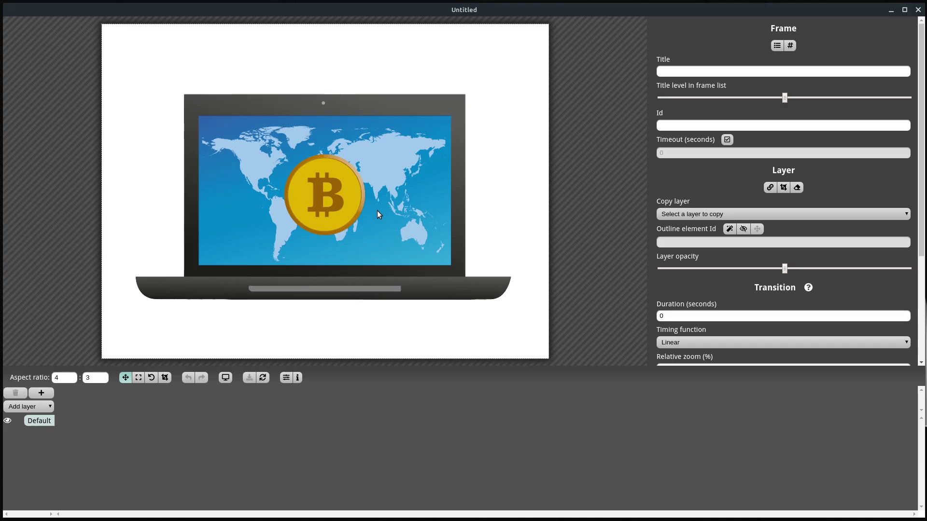
Add a frame from the laptop close-up and title it 'Slide 1'
click(52, 394)
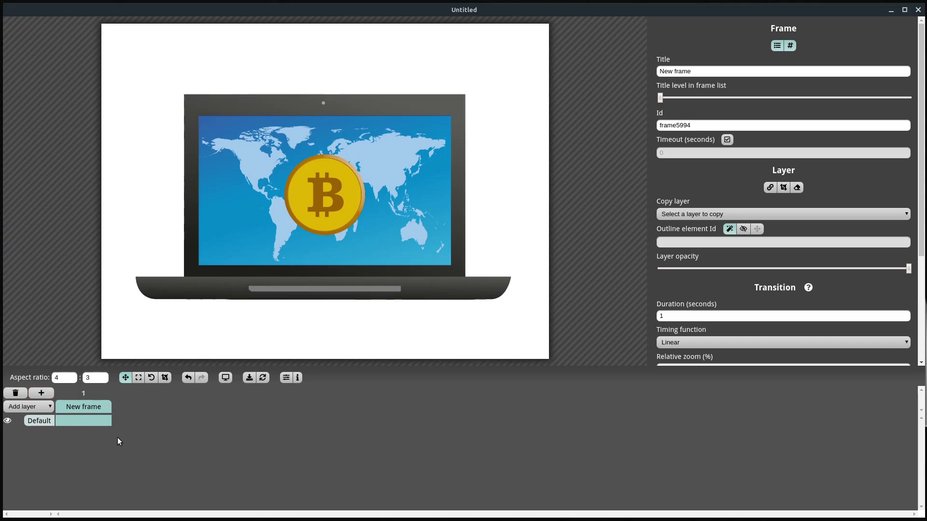
click(696, 71)
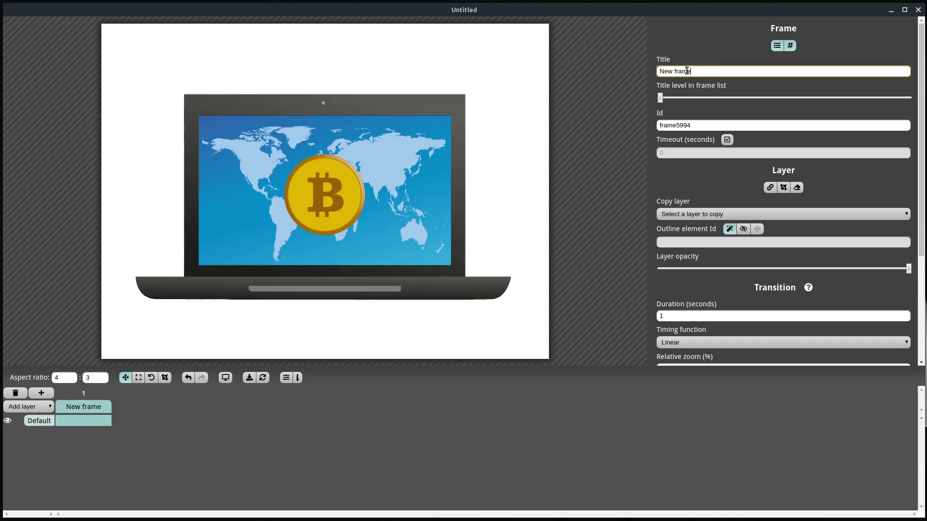
double_click(710, 72)
triple_click(710, 72)
text(Slide 1)
key(Return)
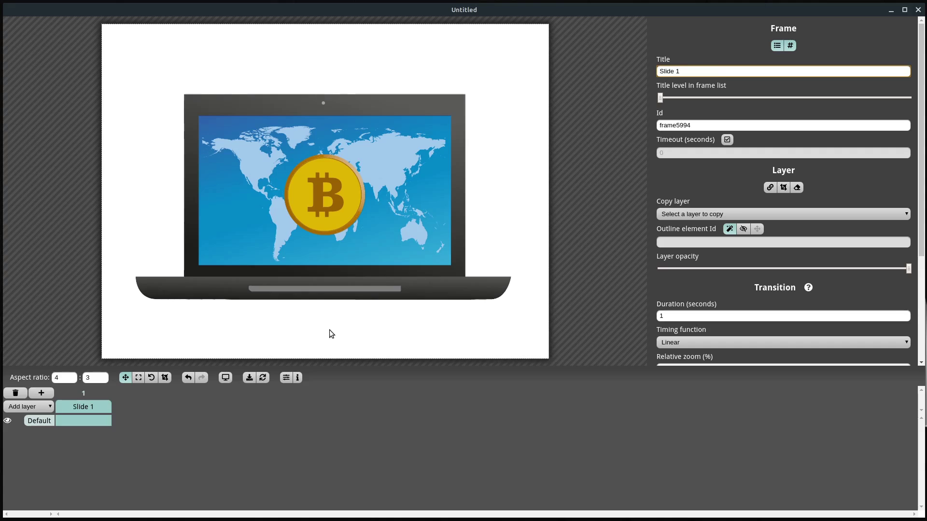
Nudge the Slide 1 view slightly up and right on the laptop
click(308, 265)
scroll(329, 211, up, 3)
scroll(311, 216, down, 3)
drag(323, 206, 332, 201)
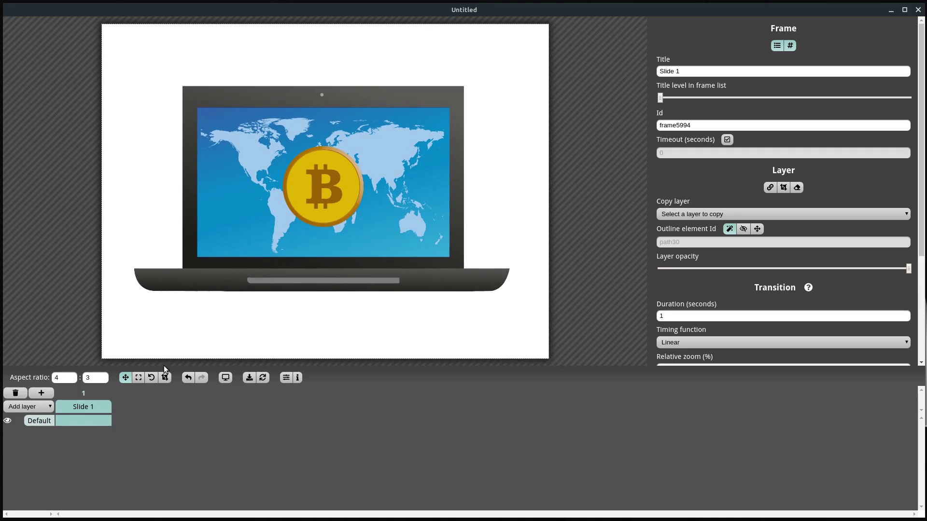
Add a second frame and retitle it 'Slide 2'
click(48, 393)
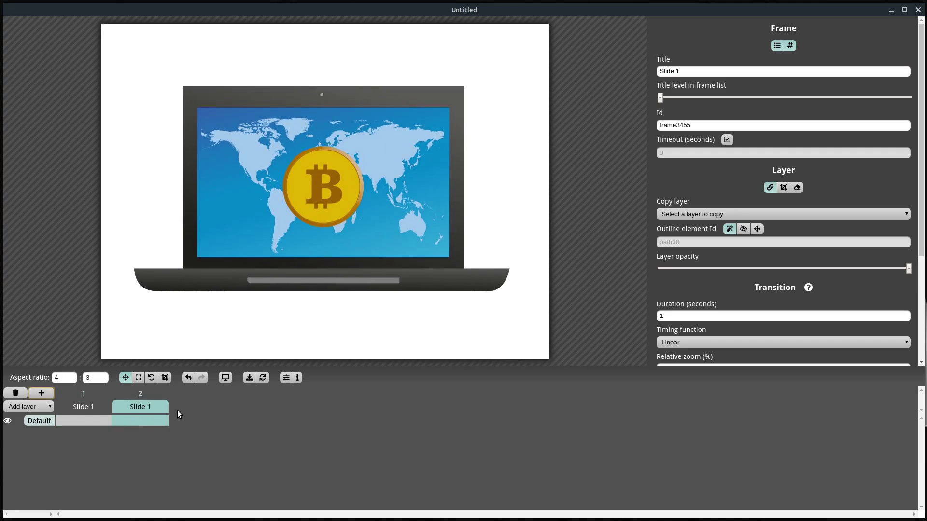
click(93, 416)
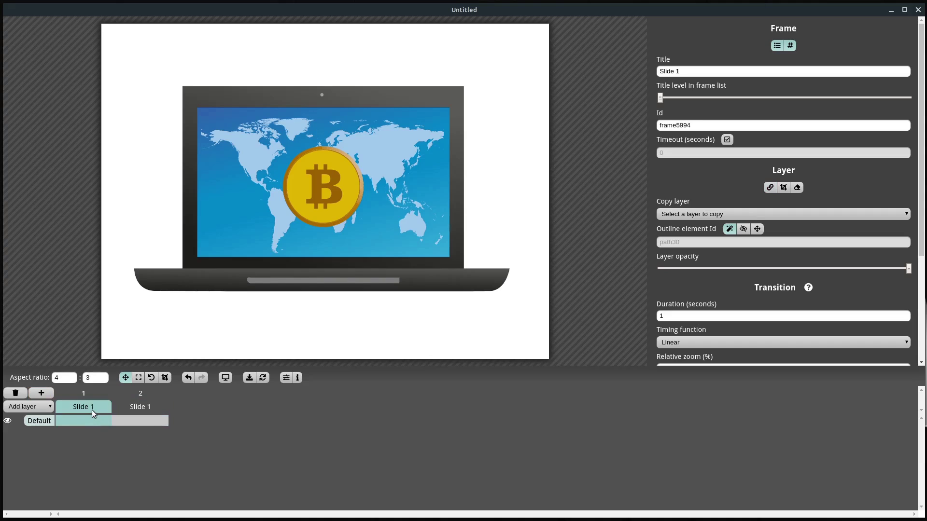
click(138, 416)
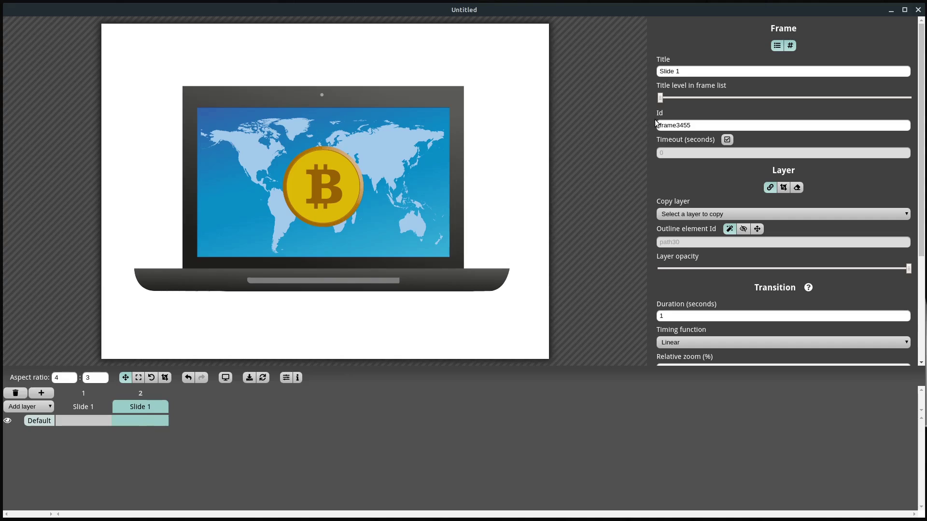
click(692, 73)
key(BackSpace)
text(2)
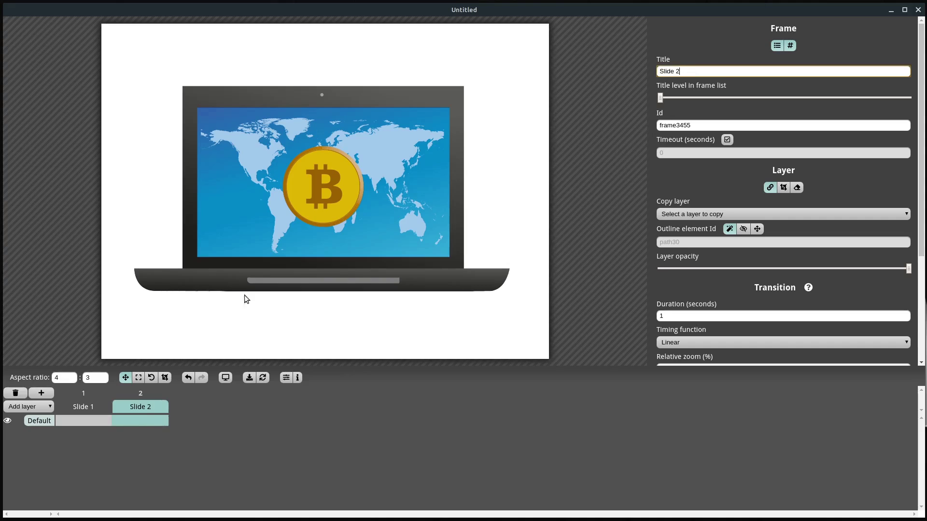
click(140, 418)
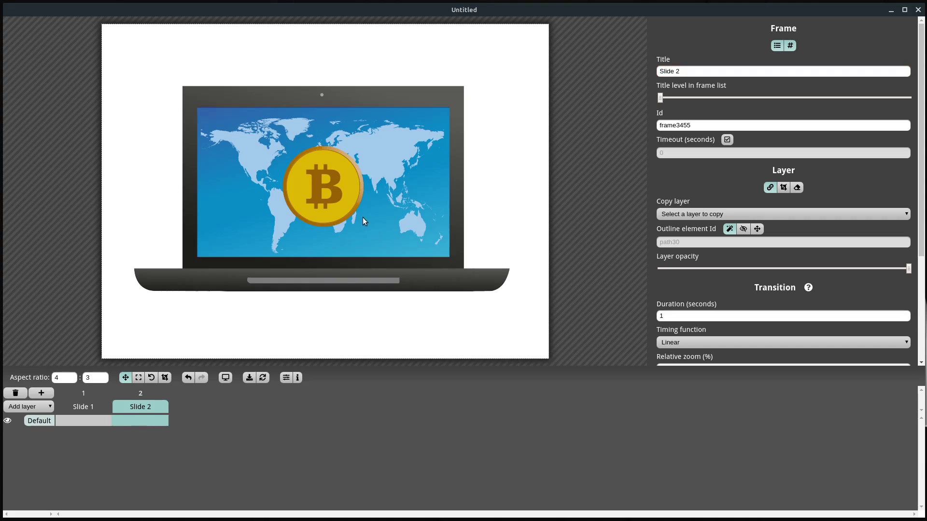
Pan the Slide 2 view across the drawing until the bank sits centred
drag(406, 217, 202, 218)
drag(387, 302, 286, 201)
drag(320, 300, 420, 196)
drag(353, 223, 389, 195)
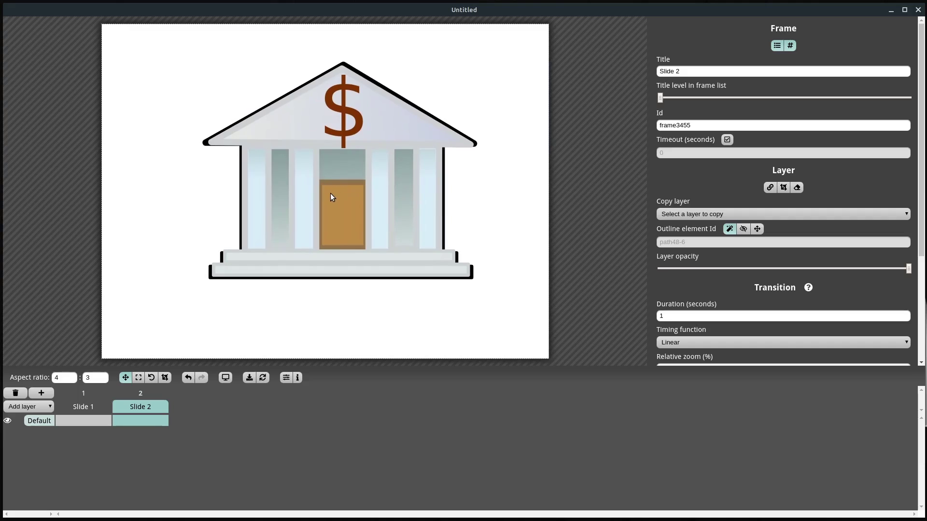
drag(357, 185, 348, 190)
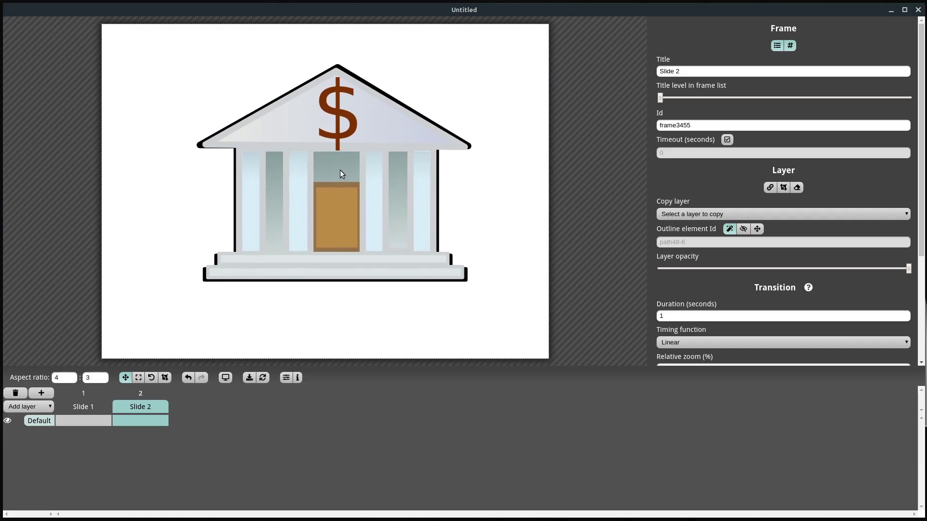
Compare Slide 1 with Slide 2, then add a third frame copied from Slide 2
click(90, 408)
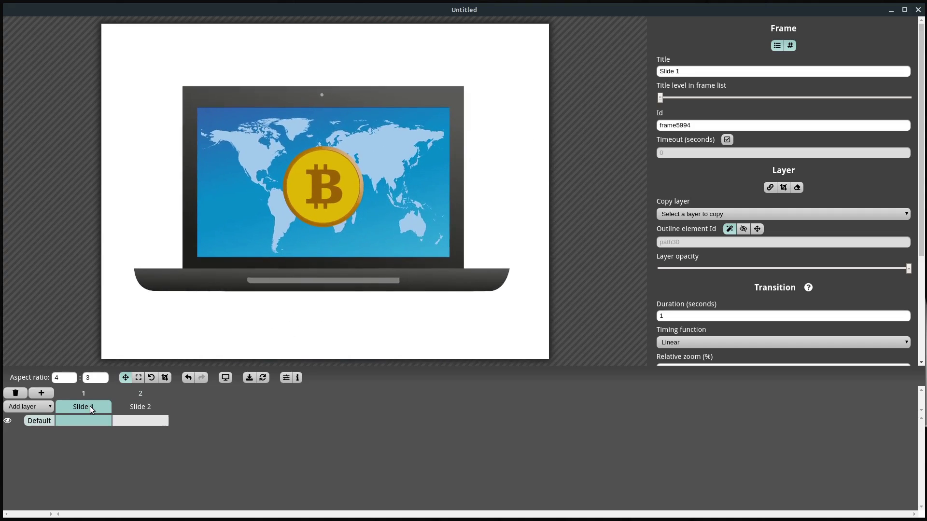
click(138, 407)
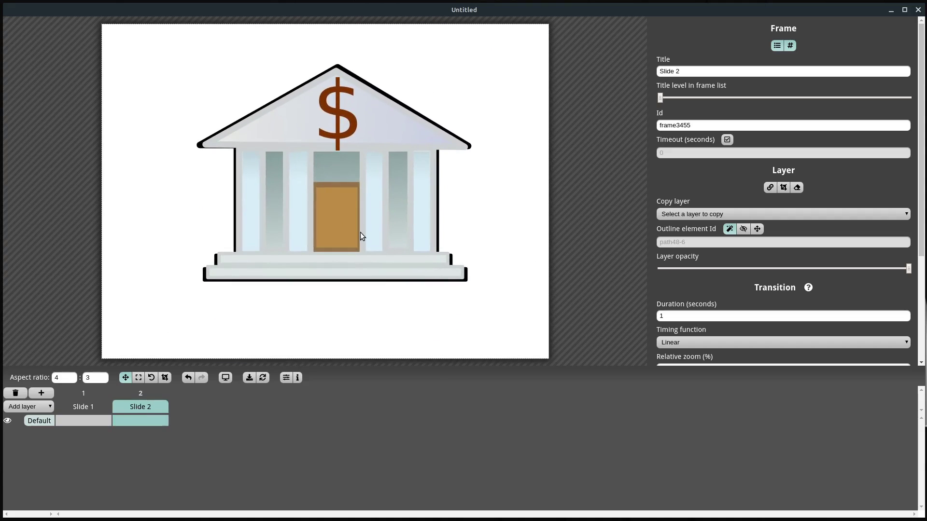
click(42, 395)
Retitle the third frame 'Slide 3' and zoom it out to show the whole drawing
click(683, 73)
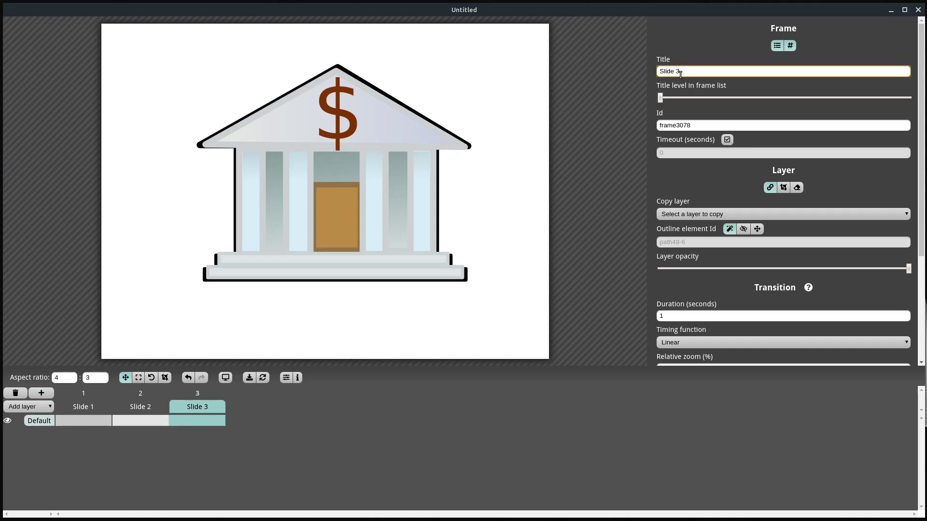
click(139, 377)
drag(290, 279, 351, 192)
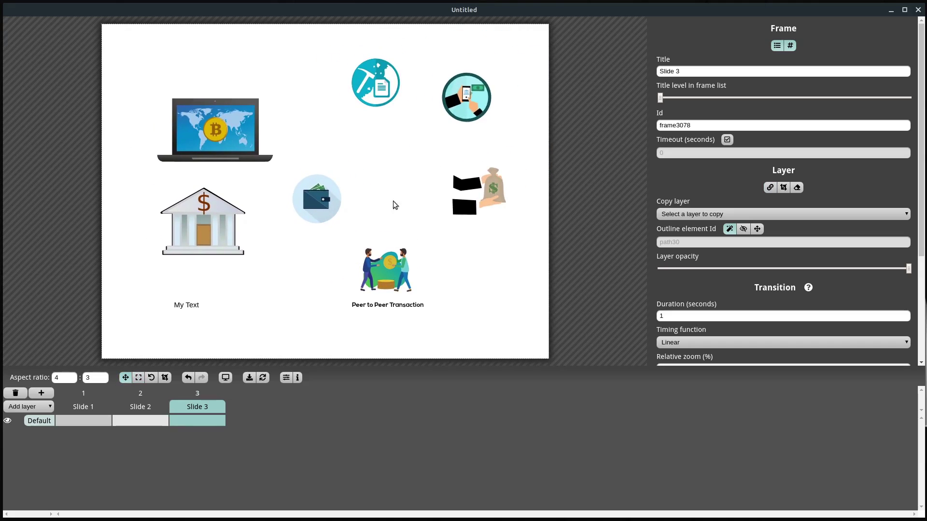
Preview Slides 1–3, then add a fourth frame copied from Slide 3 and retitle it 'Slide 4'
click(89, 407)
click(149, 408)
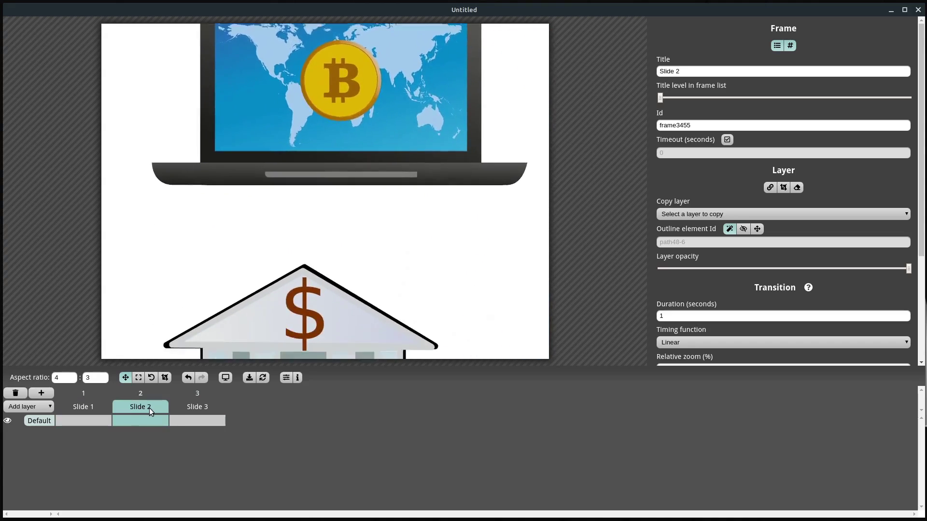
click(194, 408)
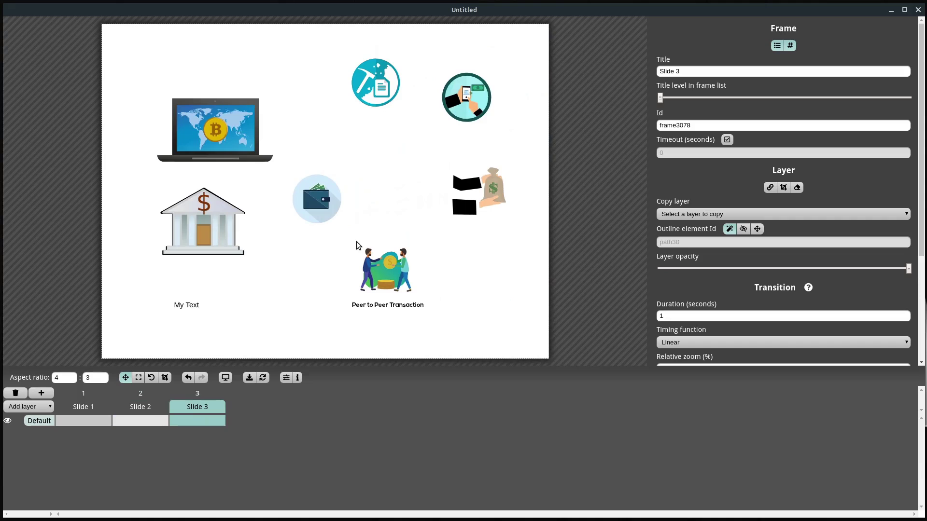
click(42, 394)
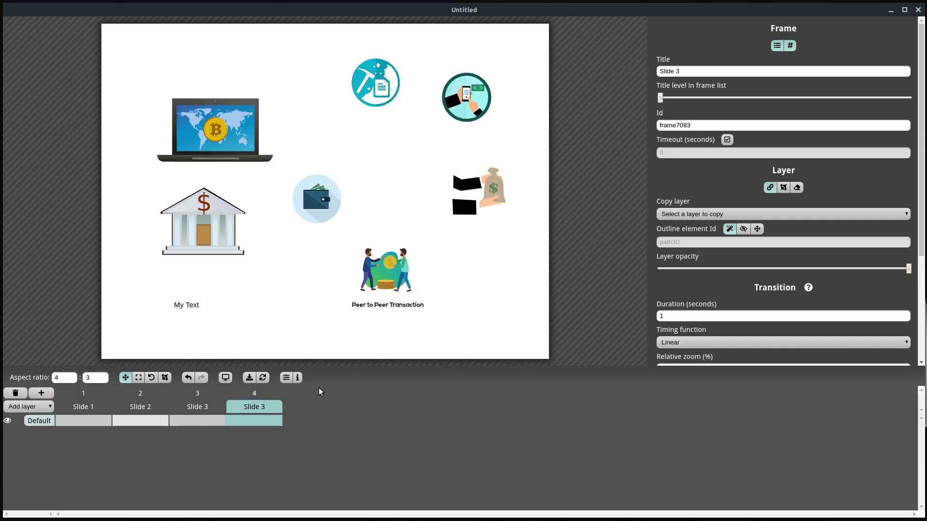
click(696, 72)
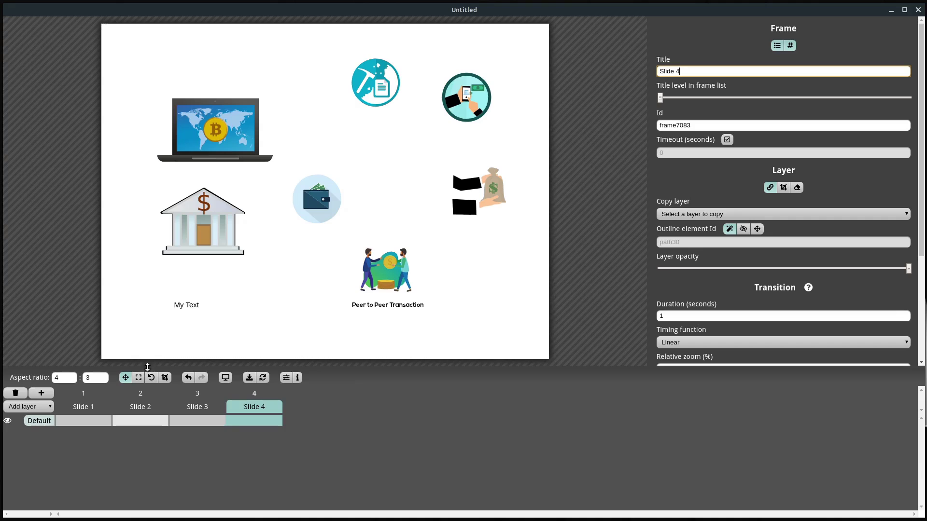
Zoom and pan Slide 4 onto the Peer to Peer Transaction illustration and its title
click(390, 300)
scroll(372, 260, down, 2)
scroll(360, 356, up, 5)
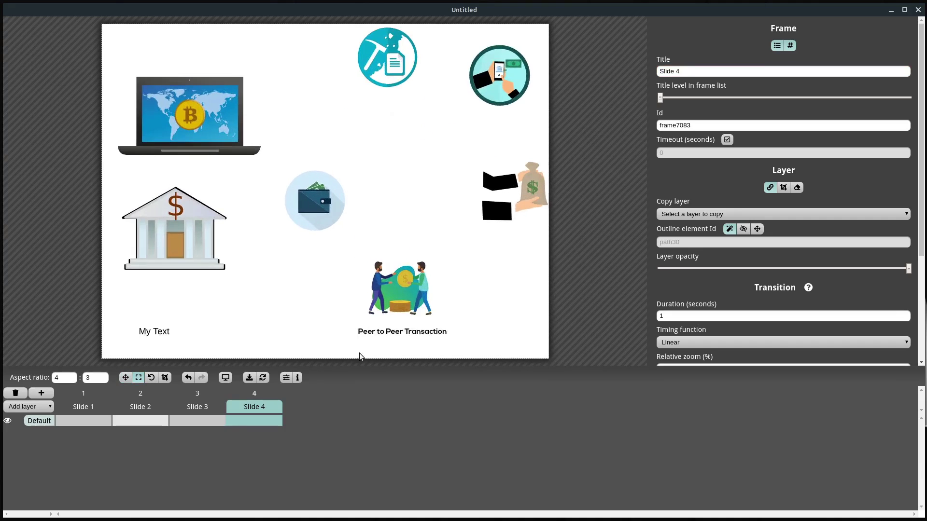
scroll(401, 248, down, 2)
scroll(403, 257, up, 2)
click(125, 378)
drag(391, 317, 224, 196)
scroll(311, 259, down, 1)
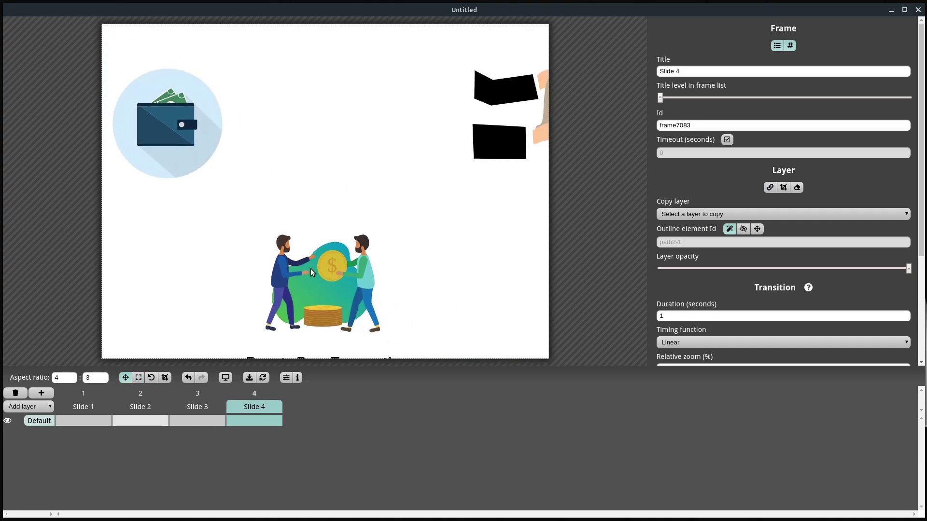
scroll(311, 268, up, 1)
scroll(338, 305, up, 5)
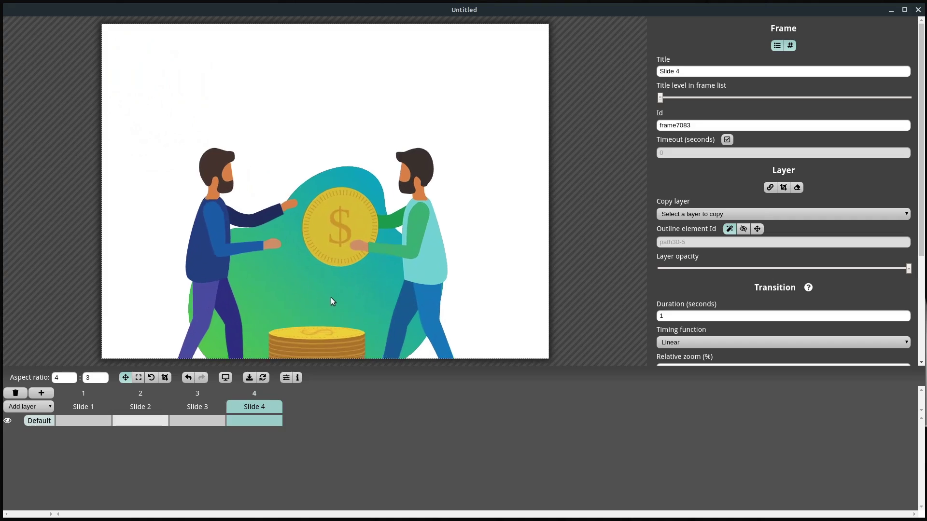
drag(314, 261, 323, 201)
scroll(324, 201, down, 2)
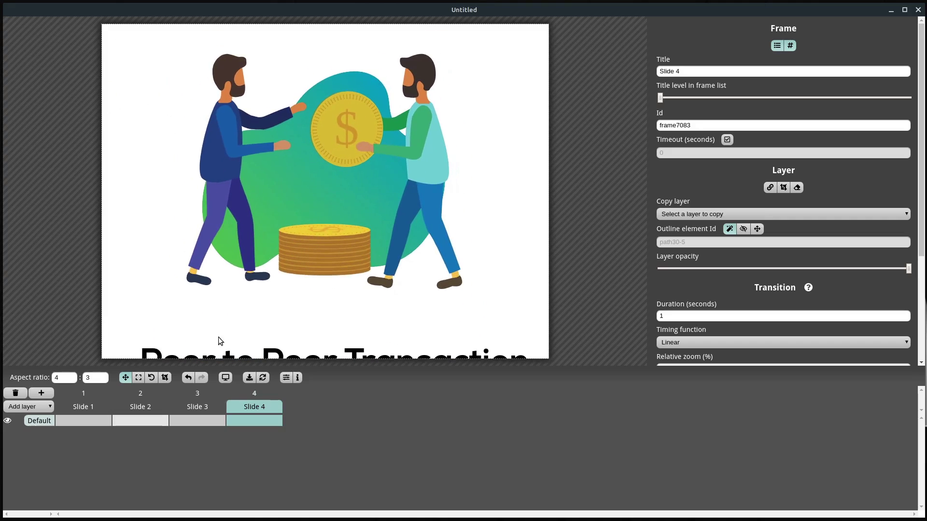
Rotate the Slide 4 view 90° and preview the transition from Slide 3
click(152, 378)
drag(222, 204, 289, 233)
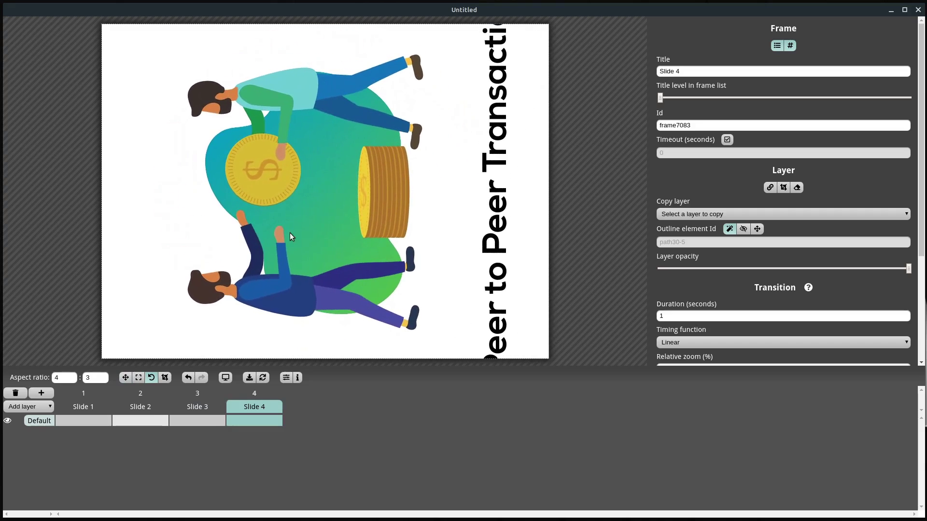
click(199, 407)
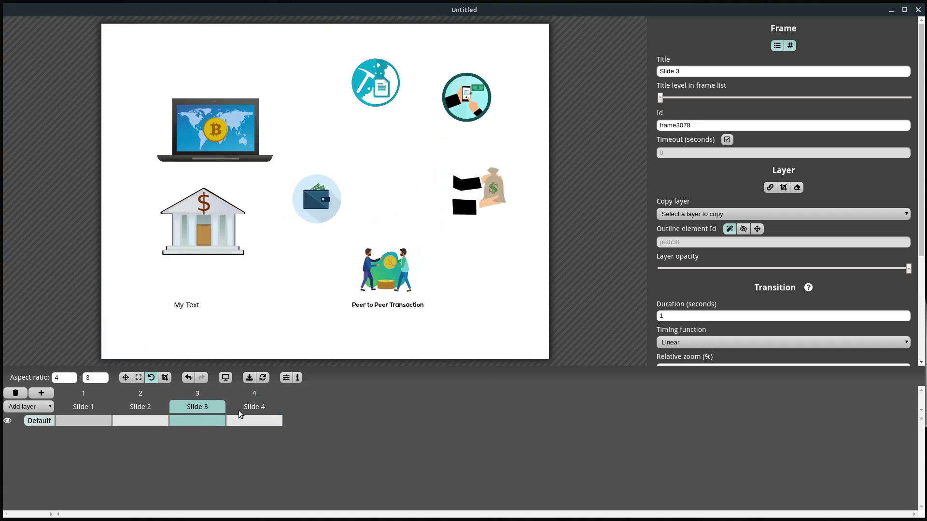
click(259, 407)
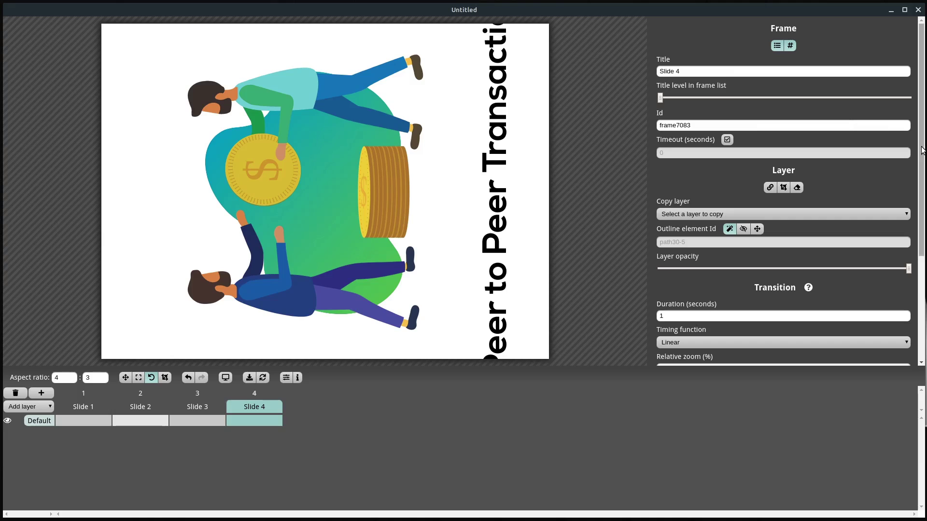
scroll(772, 193, down, 3)
scroll(772, 194, up, 3)
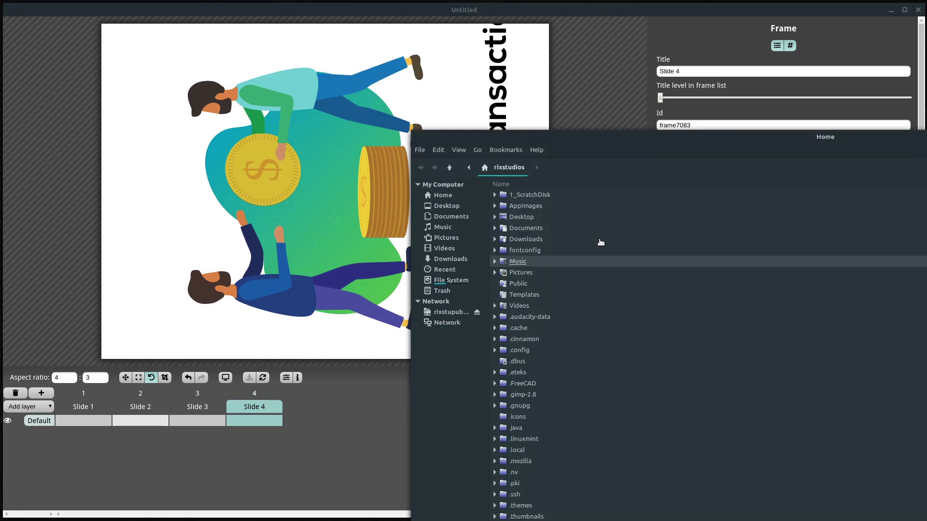
Go to Desktop > Sozi Projects in Nemo and look over the exported files
click(445, 206)
drag(579, 144, 245, 60)
double_click(199, 109)
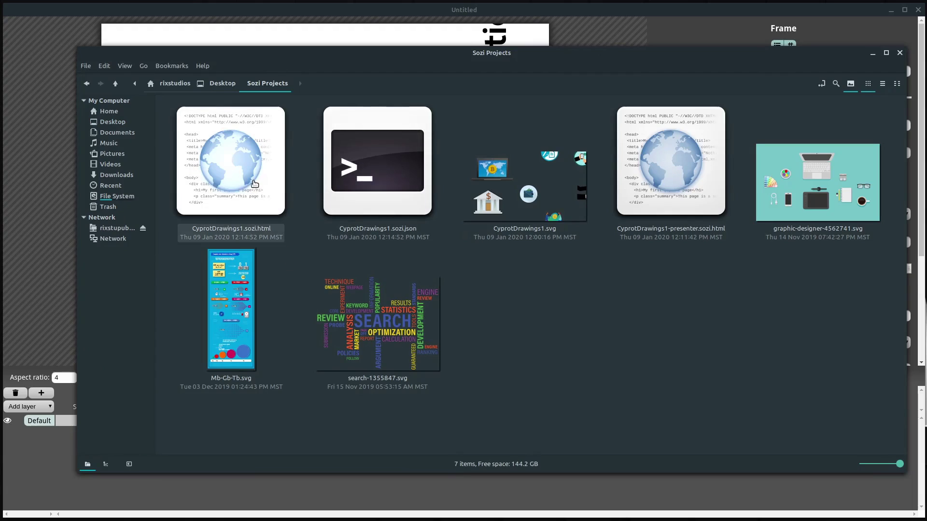
click(345, 184)
drag(619, 298, 525, 157)
drag(579, 290, 534, 232)
click(534, 318)
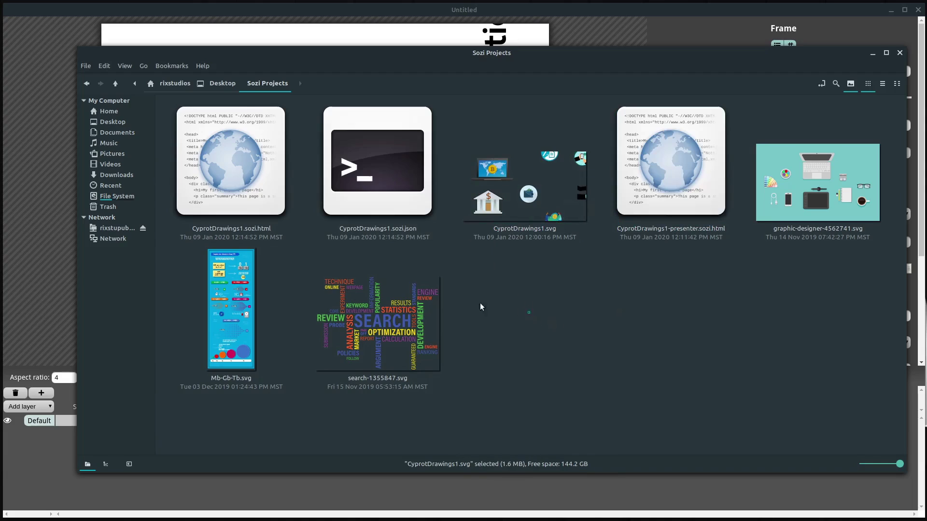
click(233, 175)
ctrl+click(377, 164)
ctrl+click(671, 164)
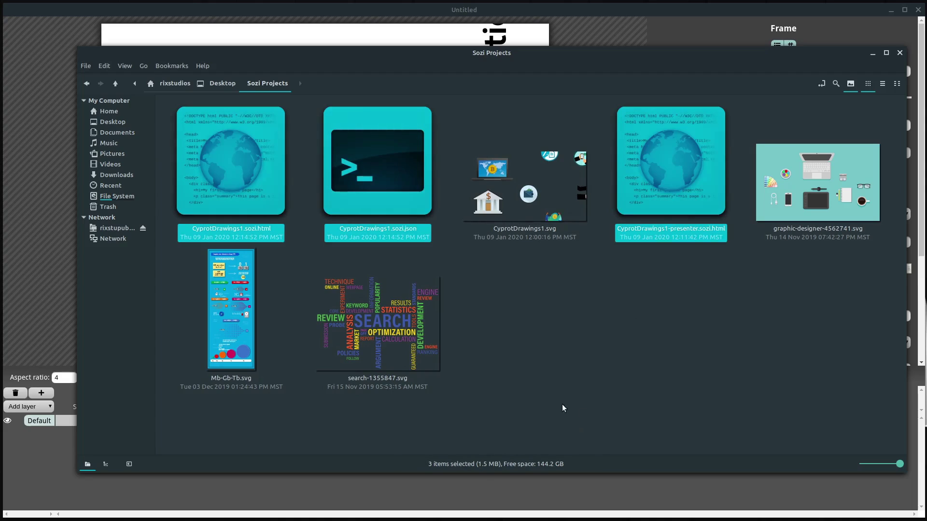
click(549, 380)
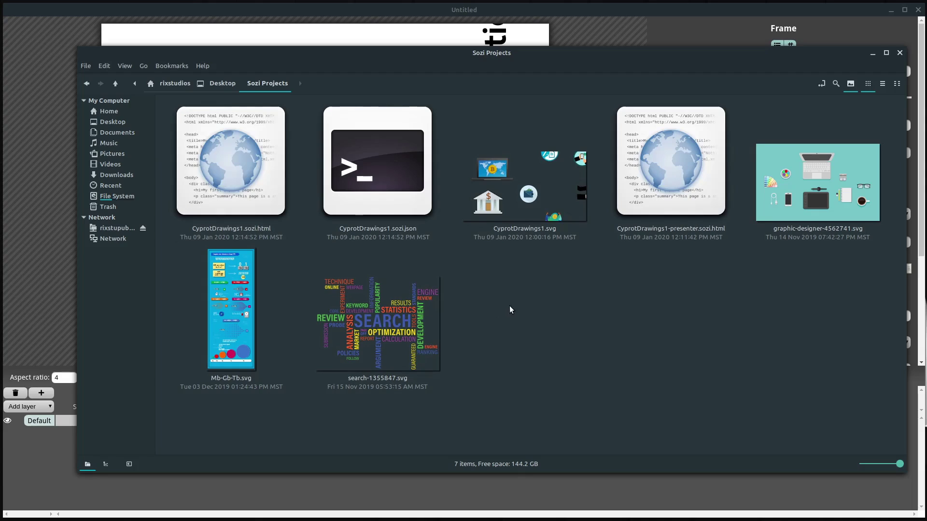
Inspect CyprotDrawings1.sozi.json in Xed, then open CyprotDrawings1.sozi.html in the browser
double_click(392, 236)
drag(571, 15, 292, 41)
scroll(338, 304, down, 20)
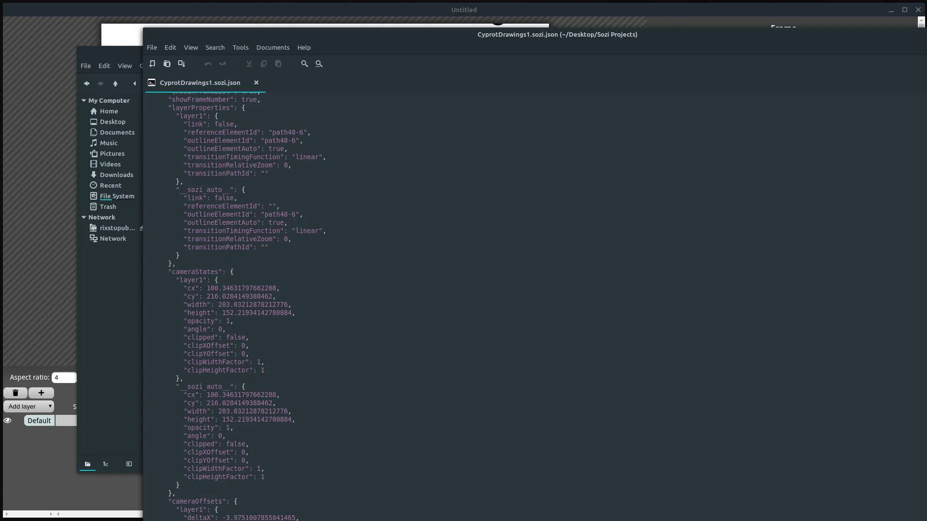
key(ctrl+q)
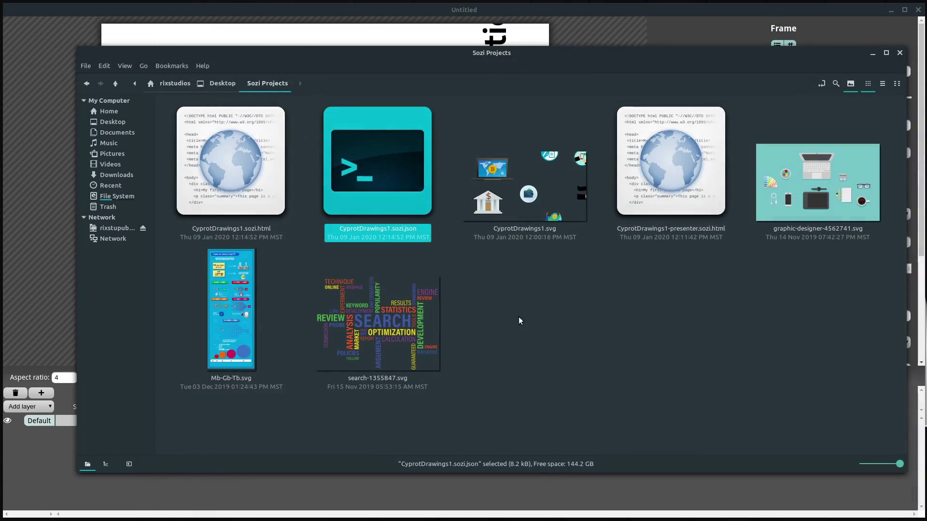
double_click(238, 236)
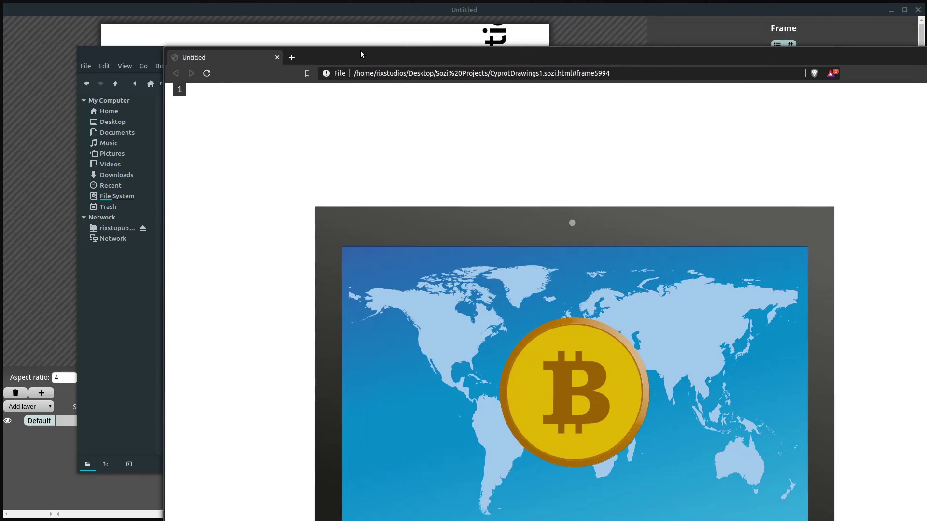
Advance the presentation through the bank, overview and rotated peer-to-peer frames
drag(357, 48, 235, 22)
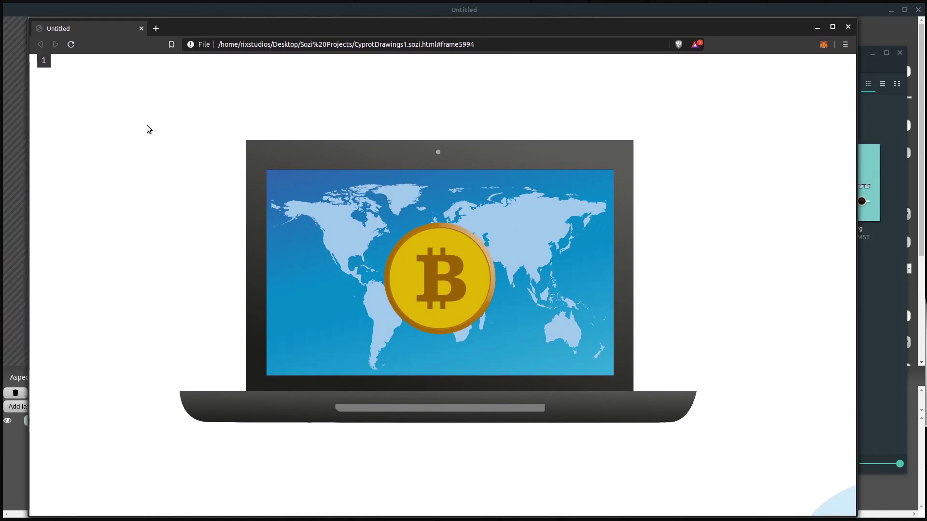
click(577, 312)
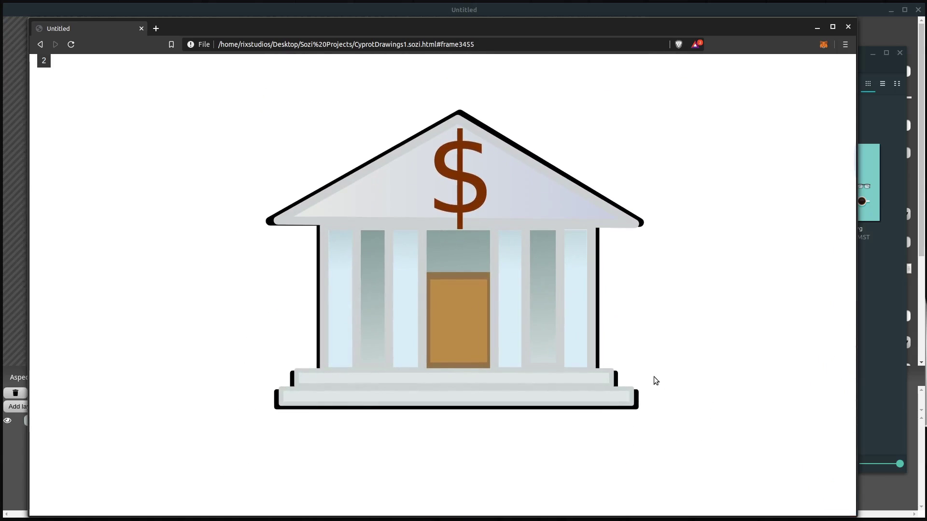
click(660, 372)
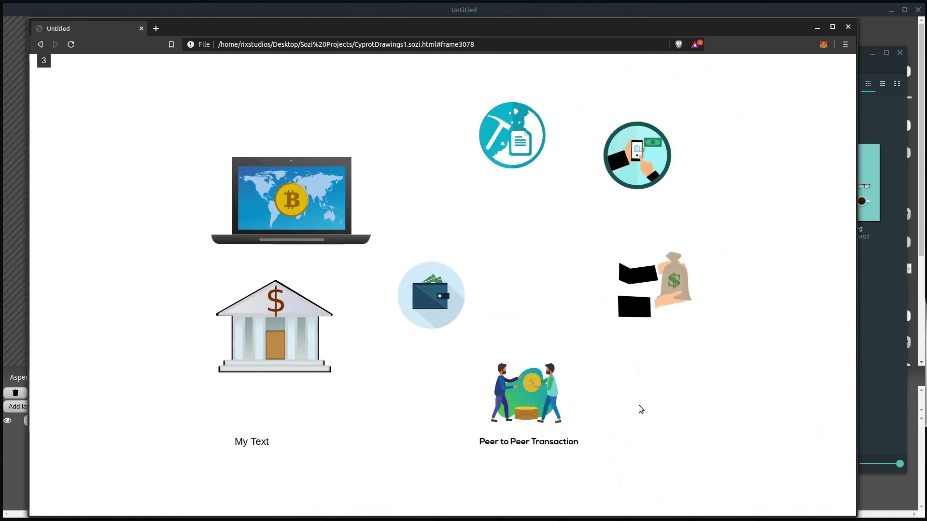
click(639, 407)
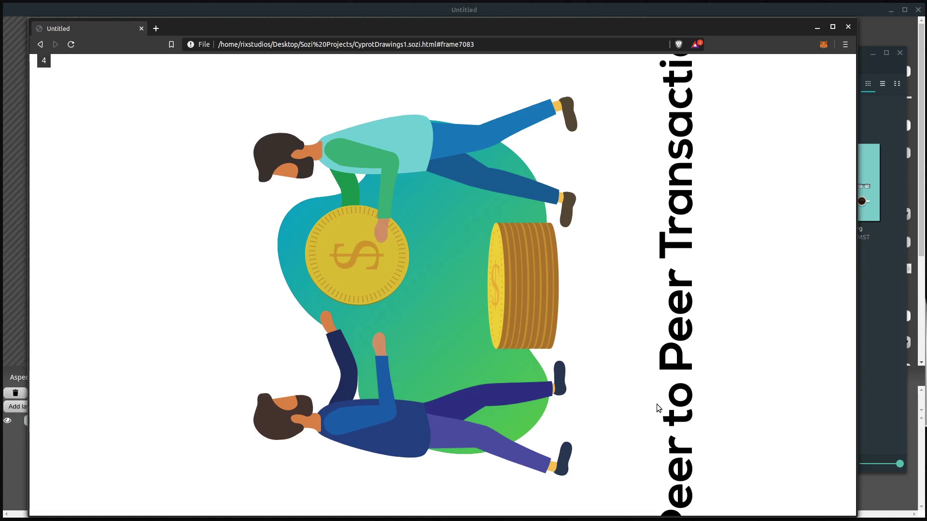
Step back to the bank frame with arrow keys, then forward to the overview
key(Left)
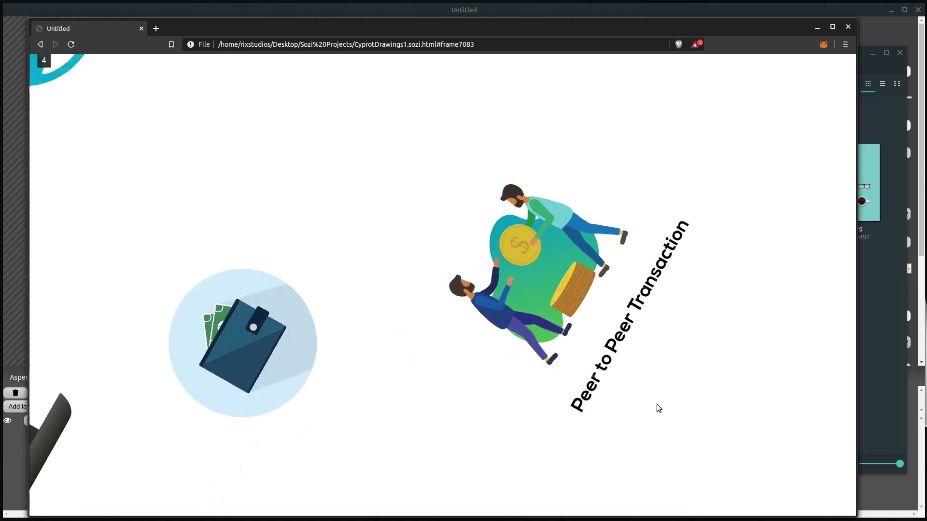
key(Left)
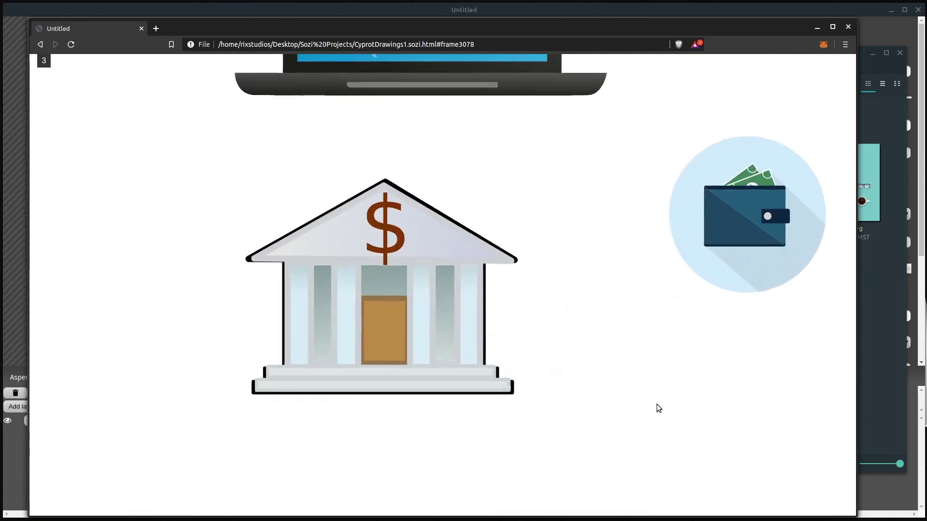
key(Right)
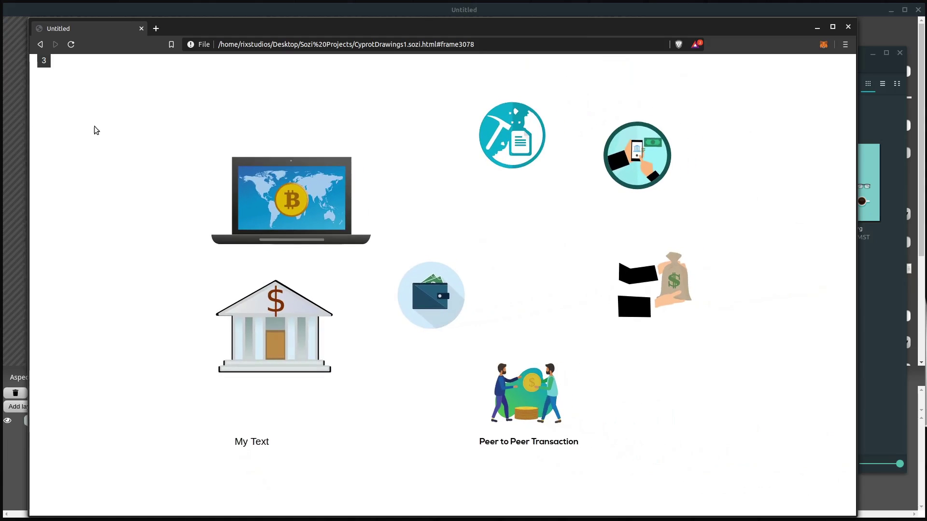
Jump from the slide list to Slide 2 (the bank), then Slide 4 (peer-to-peer view)
click(44, 66)
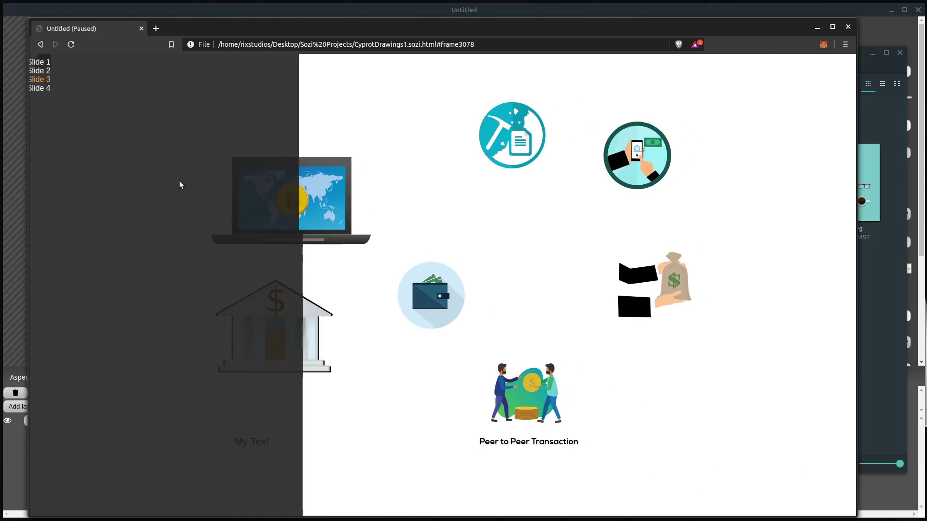
click(58, 71)
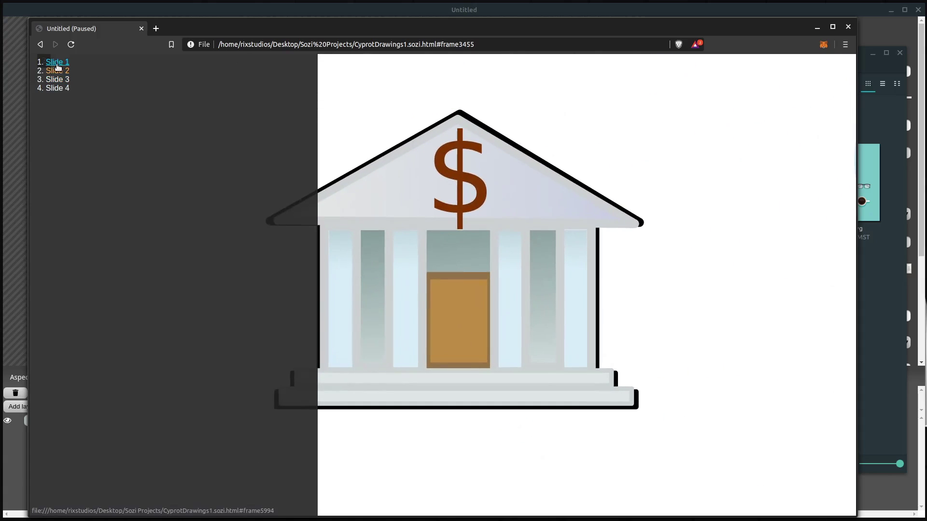
click(57, 88)
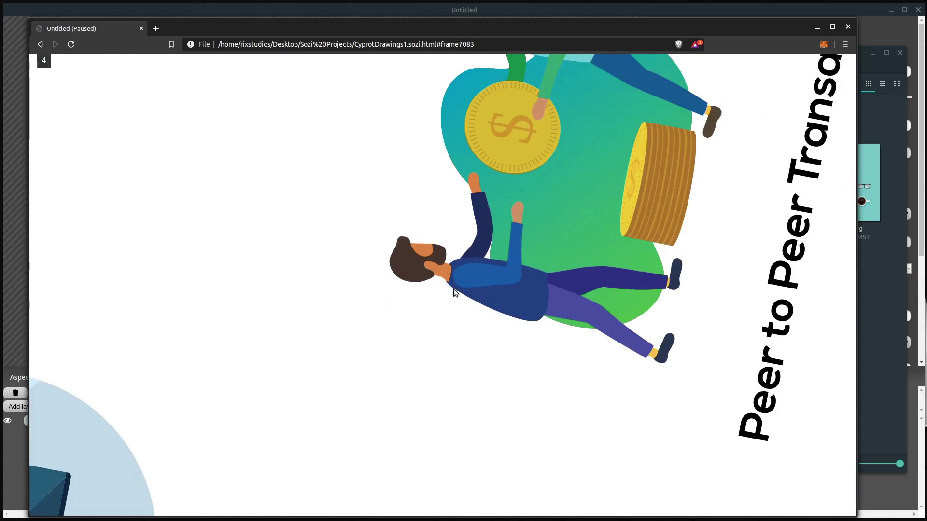
Step through the bitcoin laptop and bank slides, then close Brave
click(395, 324)
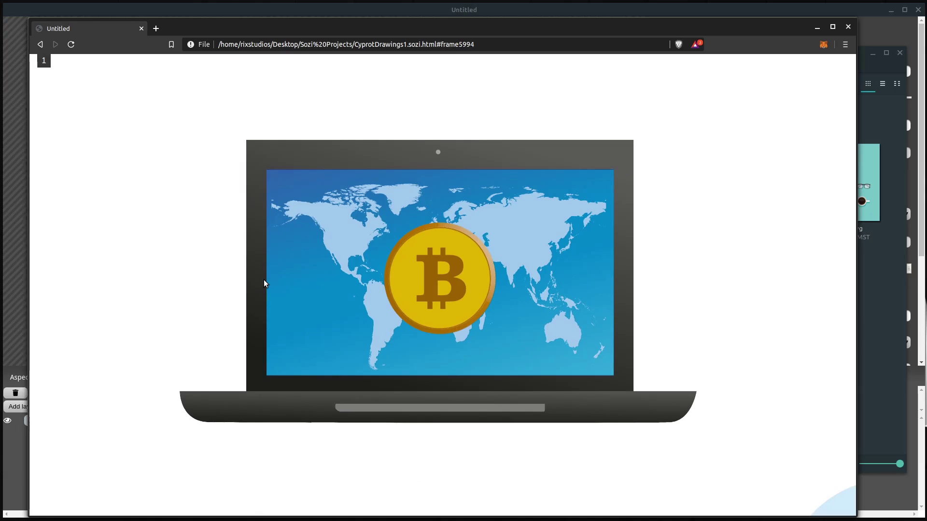
click(543, 340)
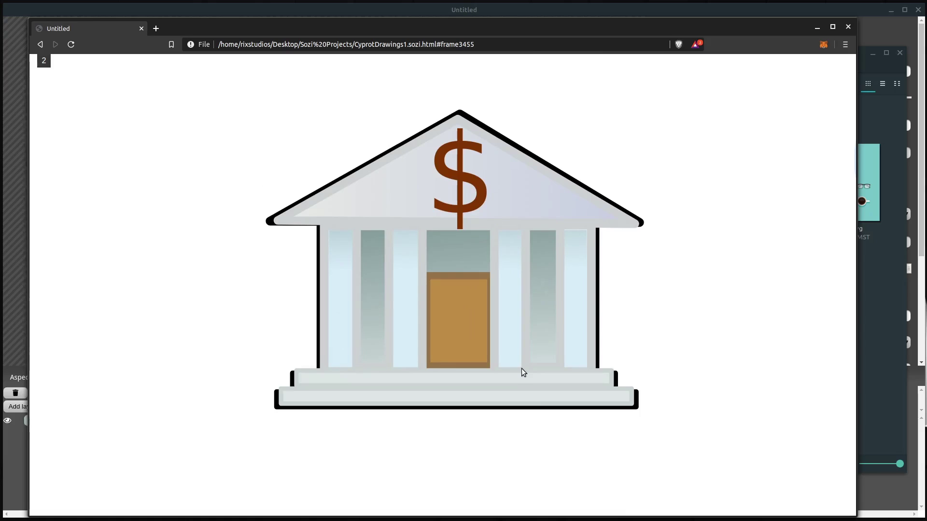
click(297, 136)
click(849, 26)
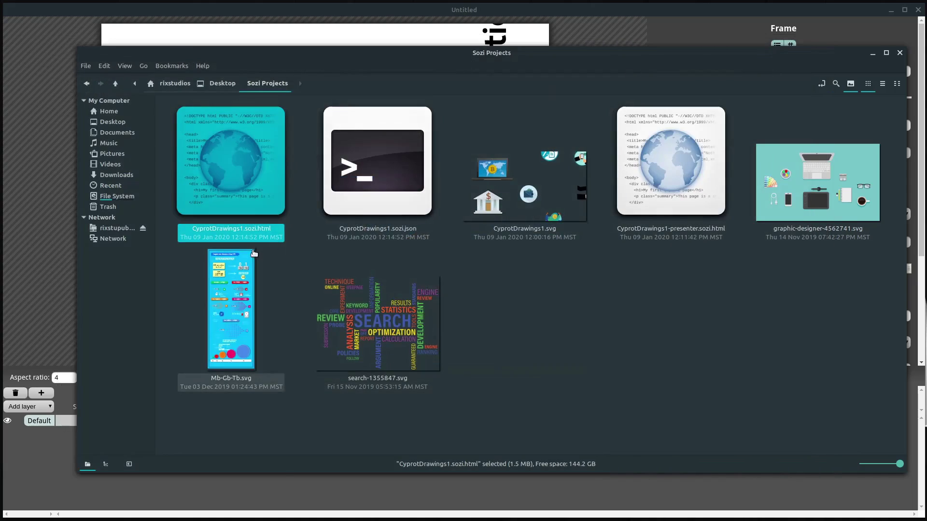
right_click(246, 236)
mouse_move(269, 264)
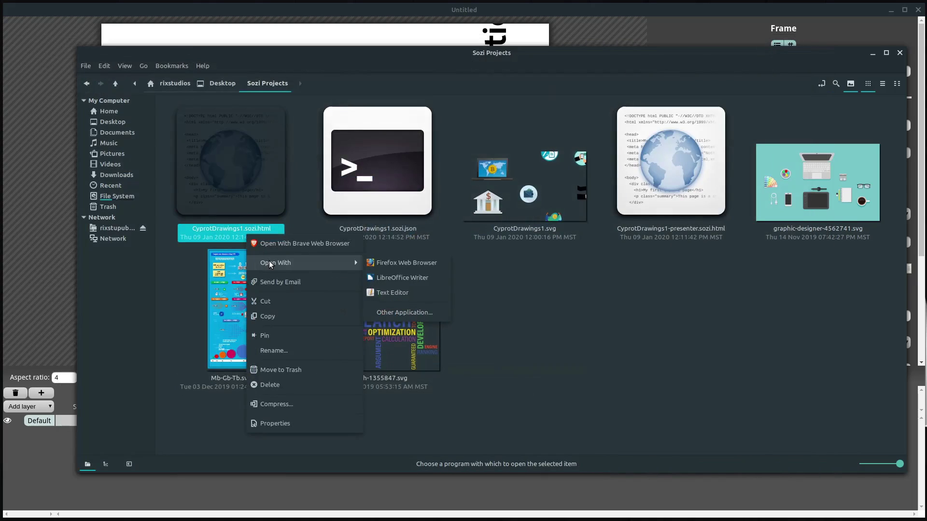
click(393, 278)
drag(569, 16, 182, 41)
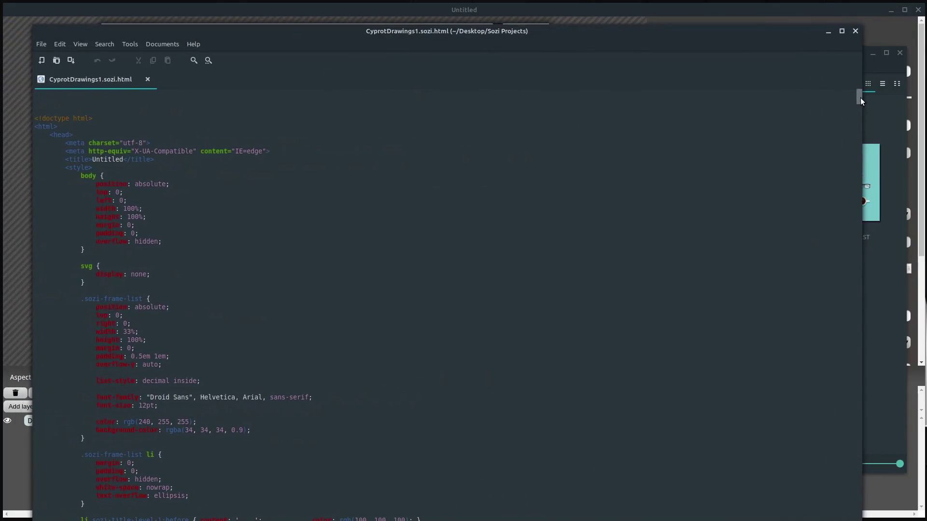
drag(861, 98, 856, 105)
scroll(211, 329, down, 10)
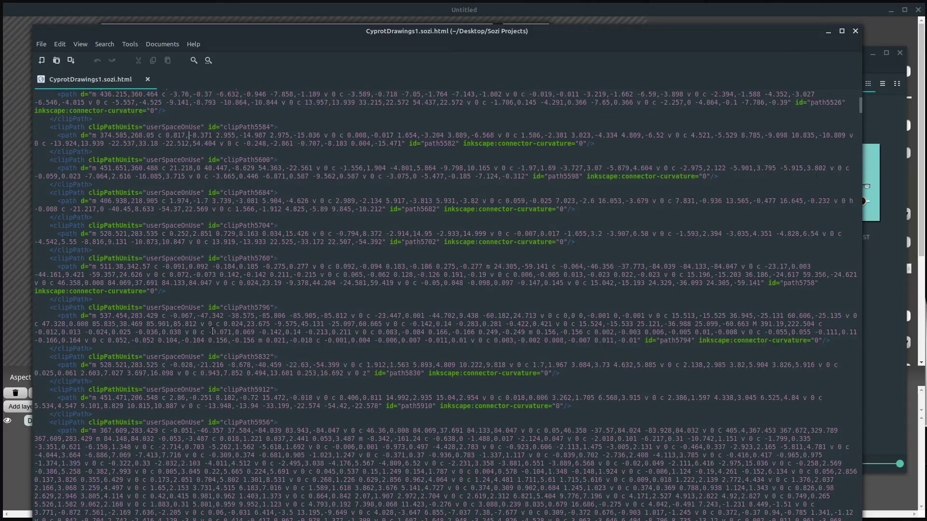
scroll(214, 330, down, 15)
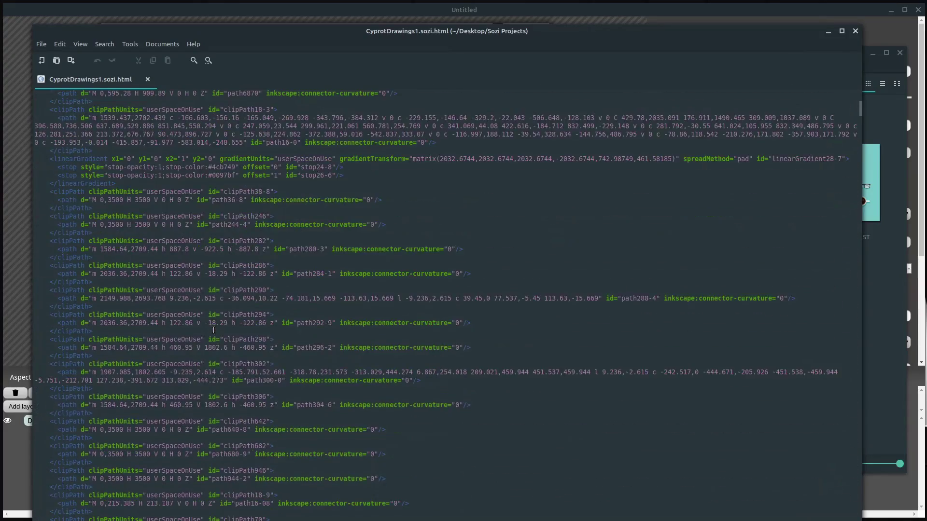
scroll(211, 405, down, 15)
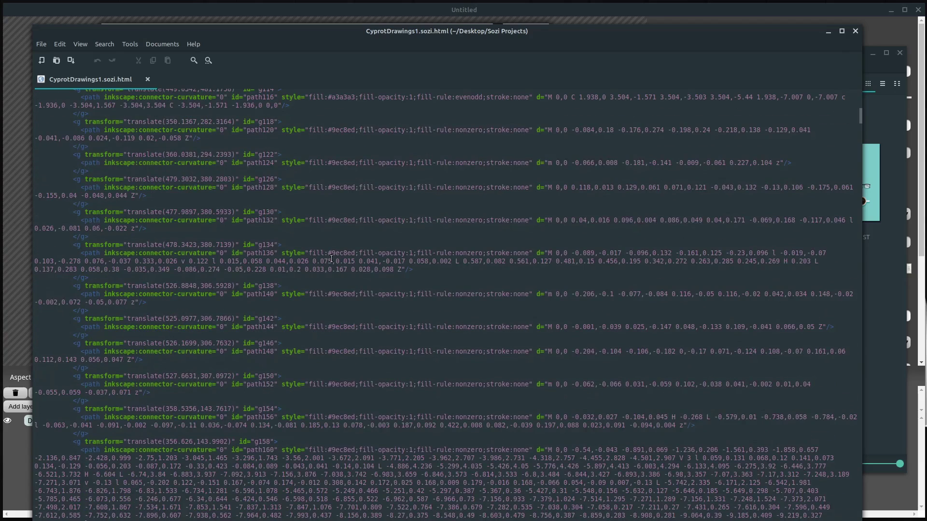
scroll(153, 256, down, 3)
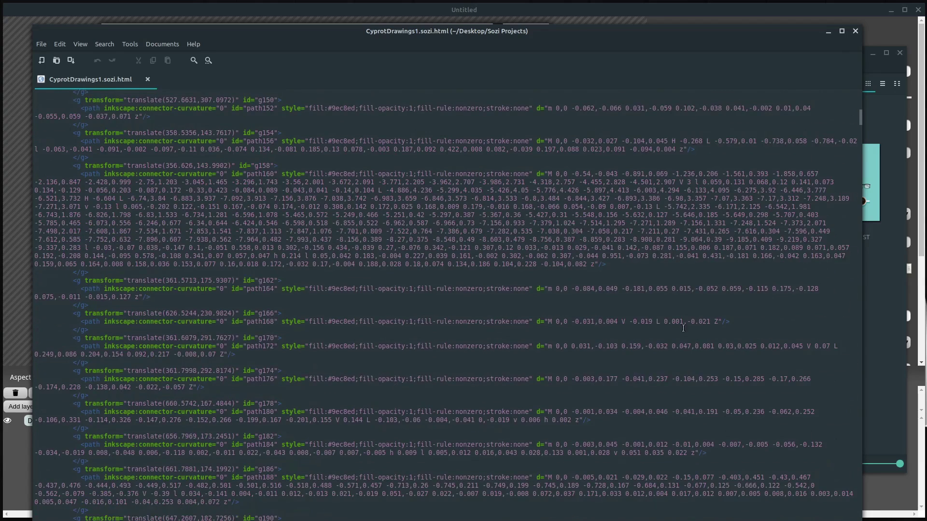
drag(859, 119, 857, 62)
drag(696, 31, 700, 45)
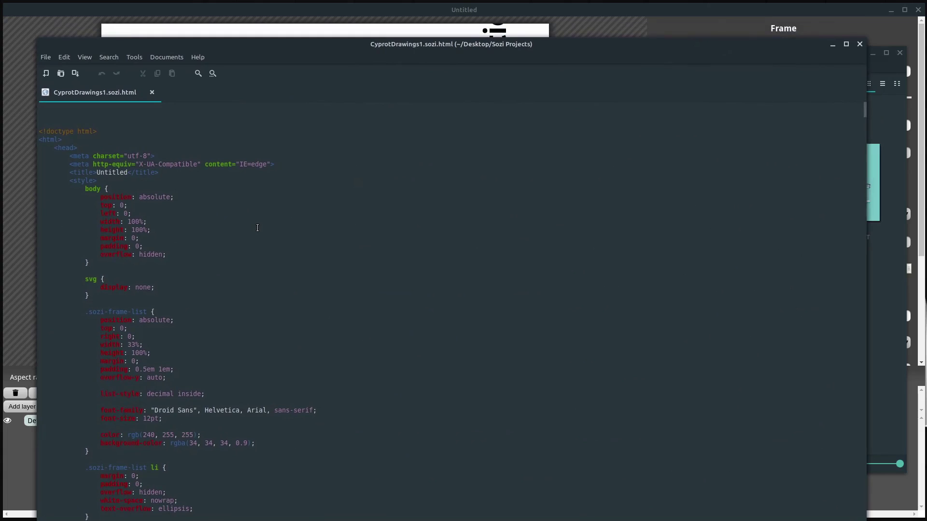
click(860, 44)
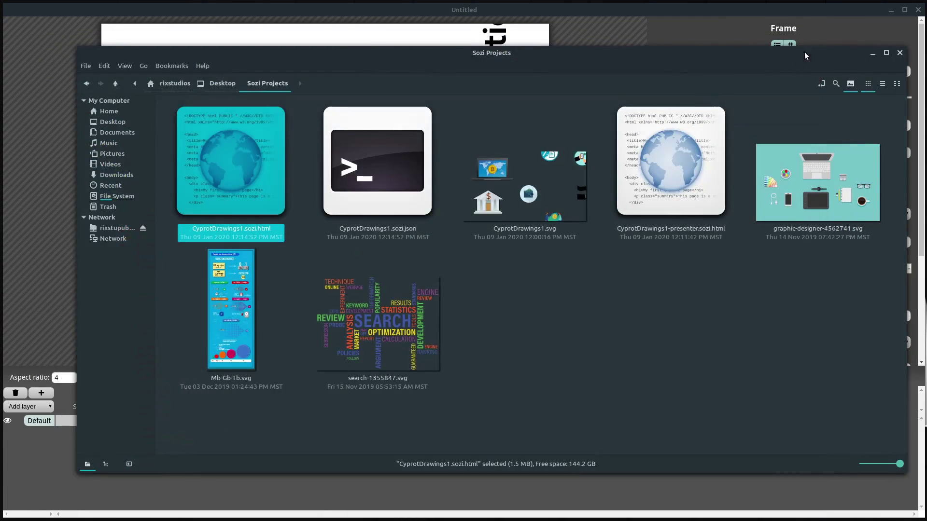
Minimize the file manager and select Slide 1, the bitcoin laptop, in Sozi's timeline
click(872, 53)
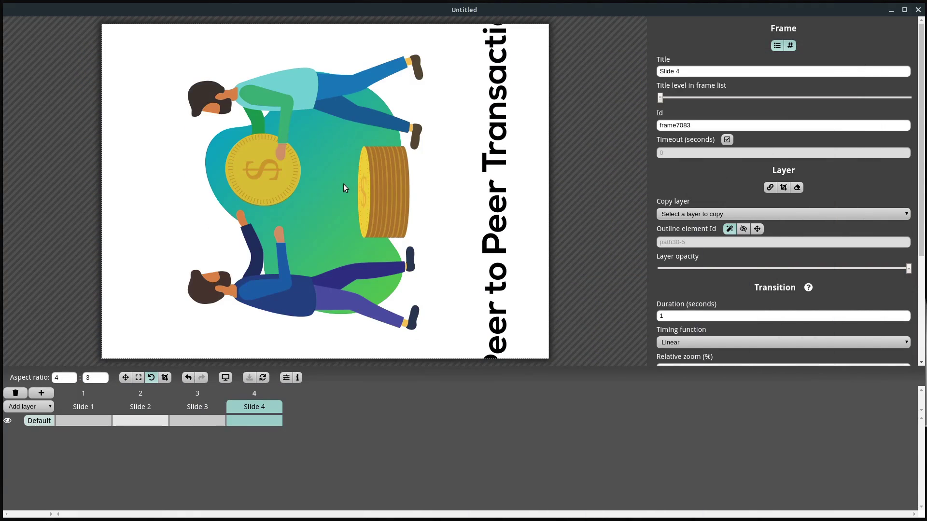
click(96, 416)
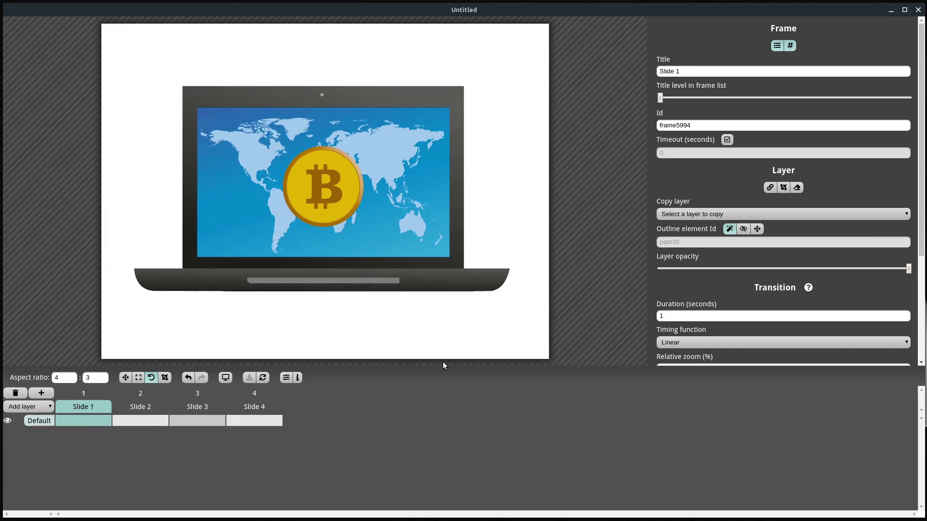